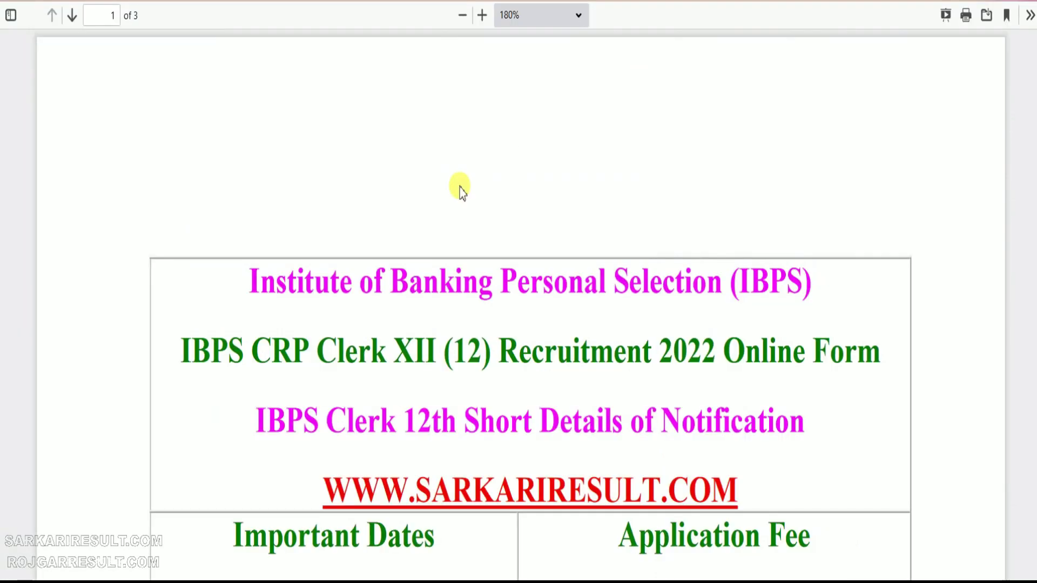
Read through the notice page, then start a new candidate registration
scroll(459, 189, down, 3)
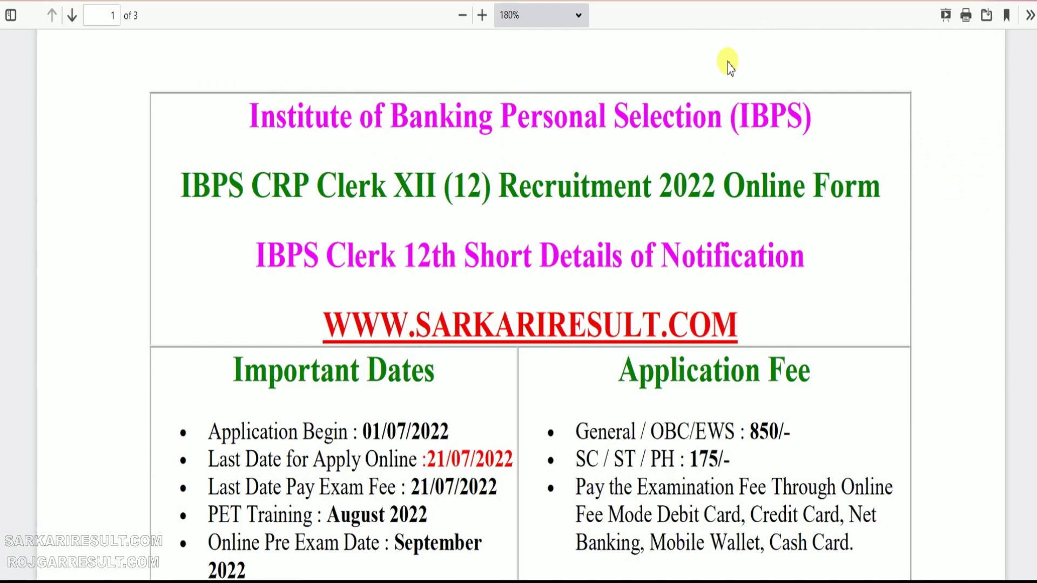
scroll(412, 306, down, 3)
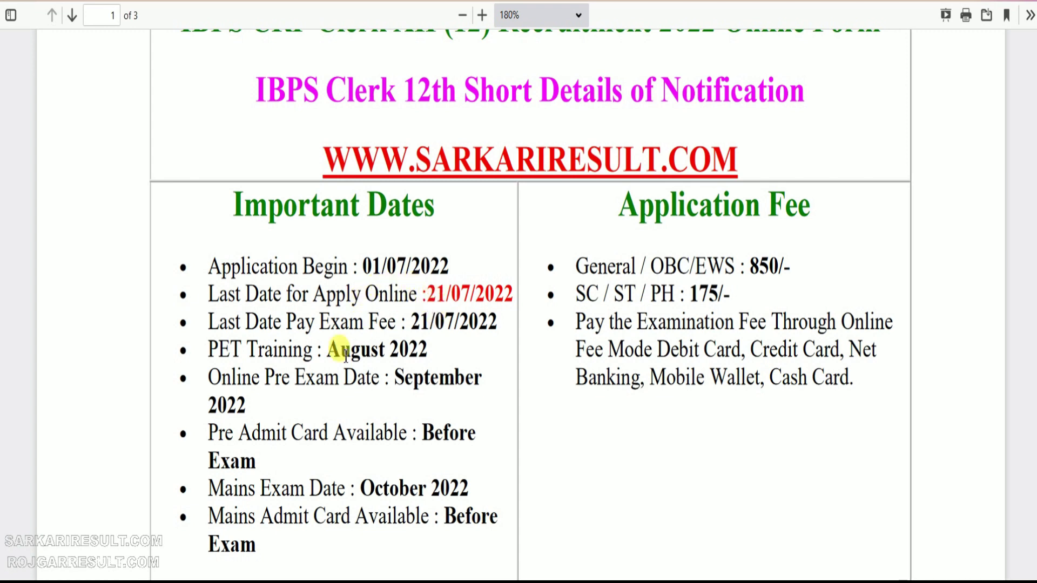
scroll(351, 349, down, 2)
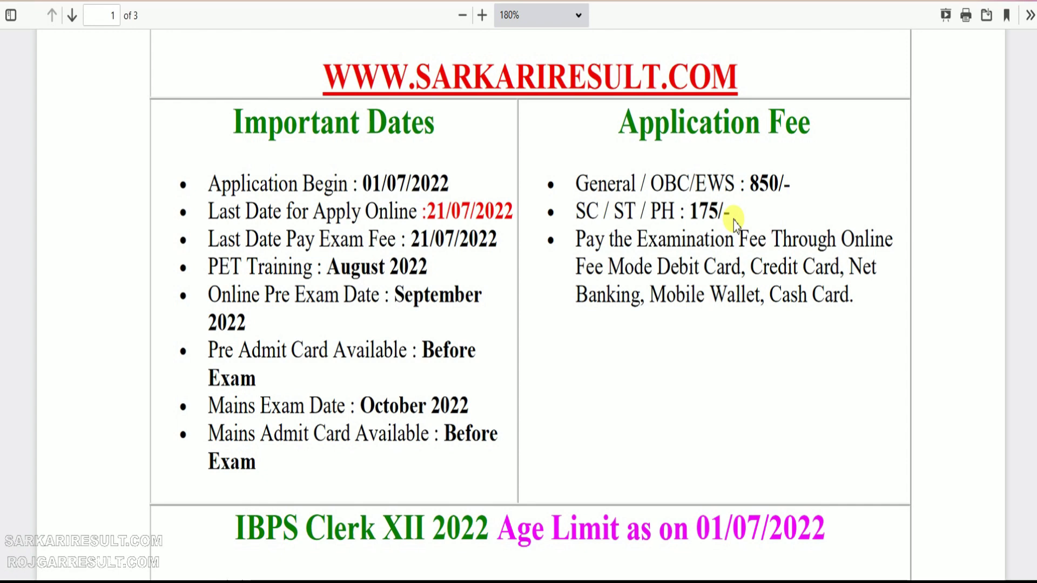
scroll(731, 222, down, 6)
scroll(364, 285, down, 3)
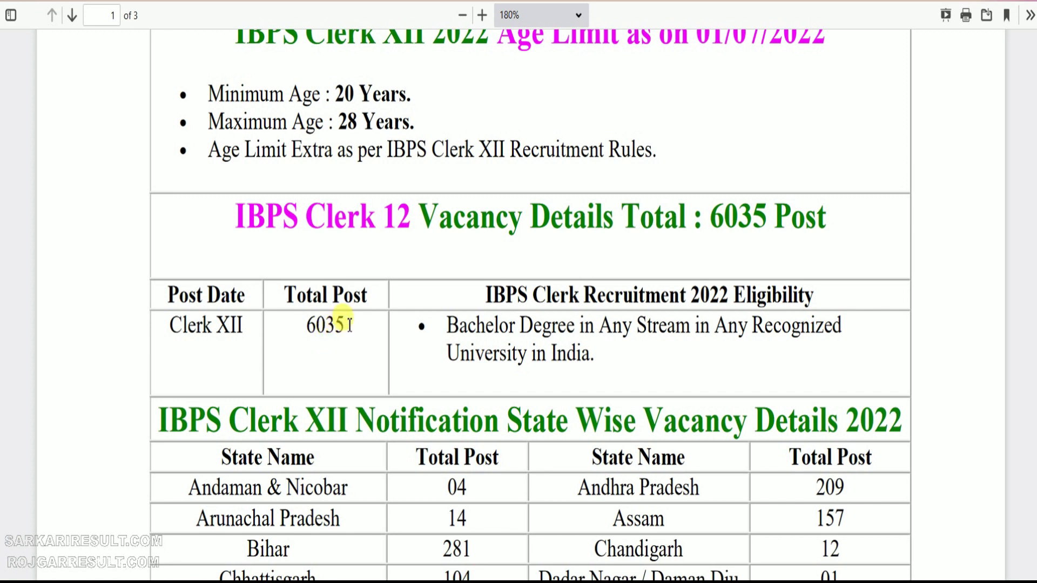
scroll(352, 322, down, 10)
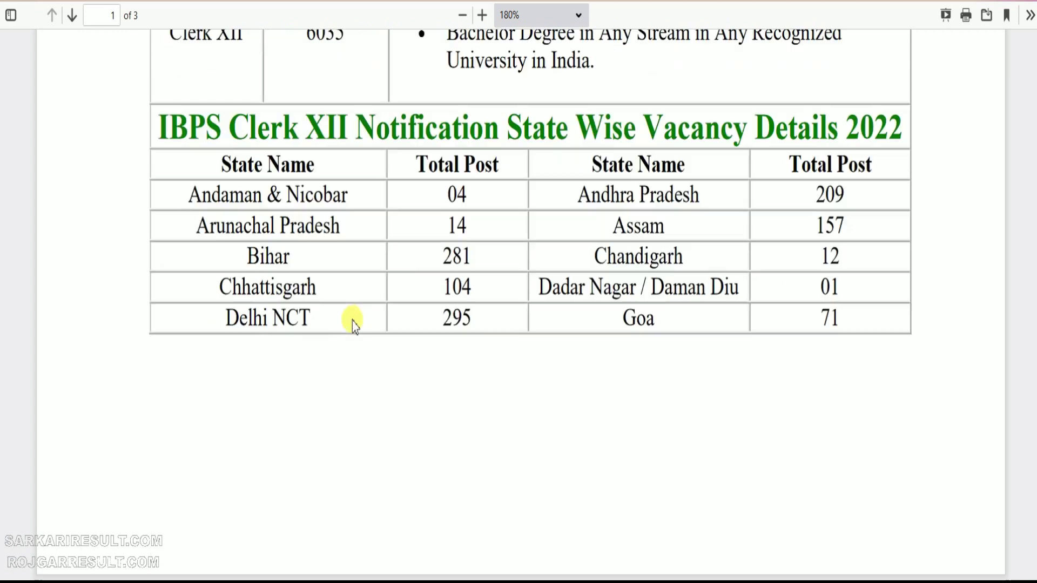
scroll(354, 324, up, 7)
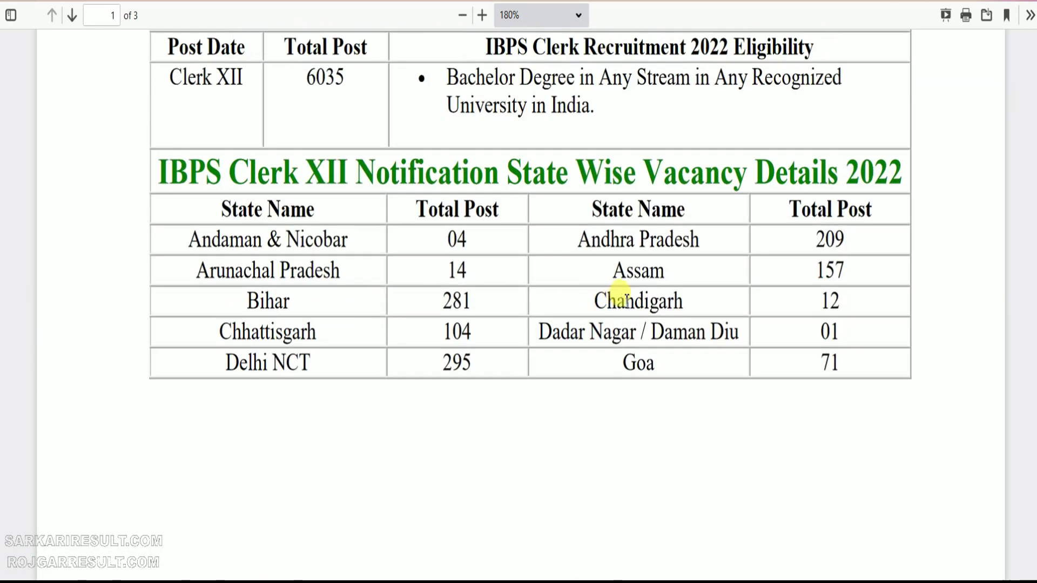
scroll(592, 303, down, 15)
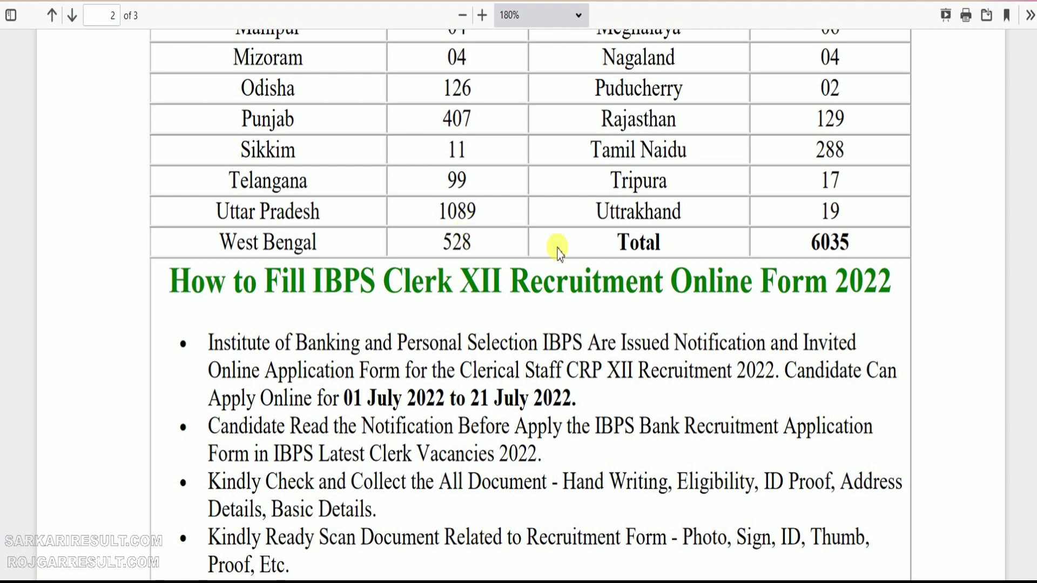
scroll(432, 238, up, 5)
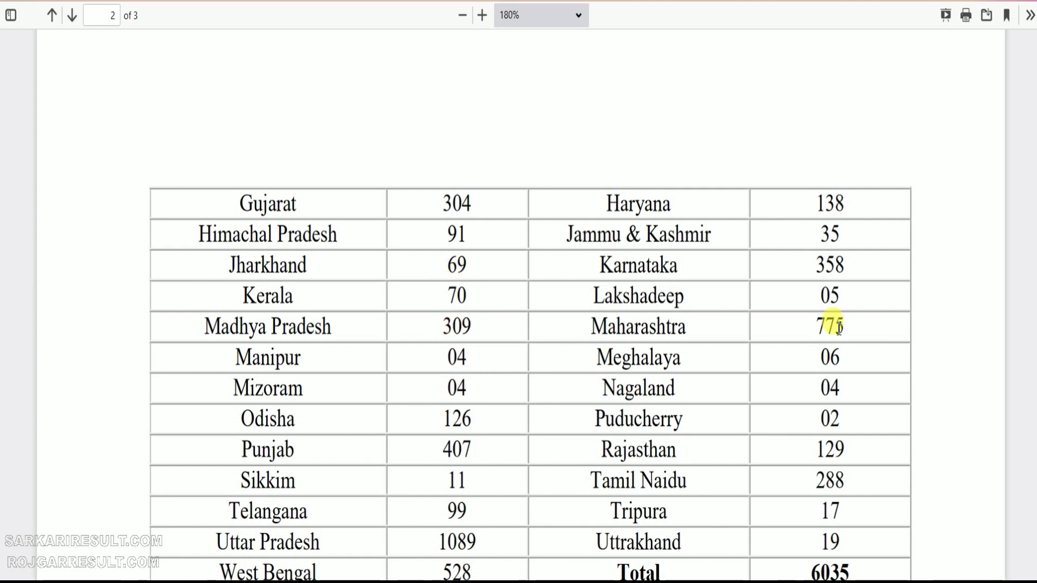
scroll(537, 336, up, 9)
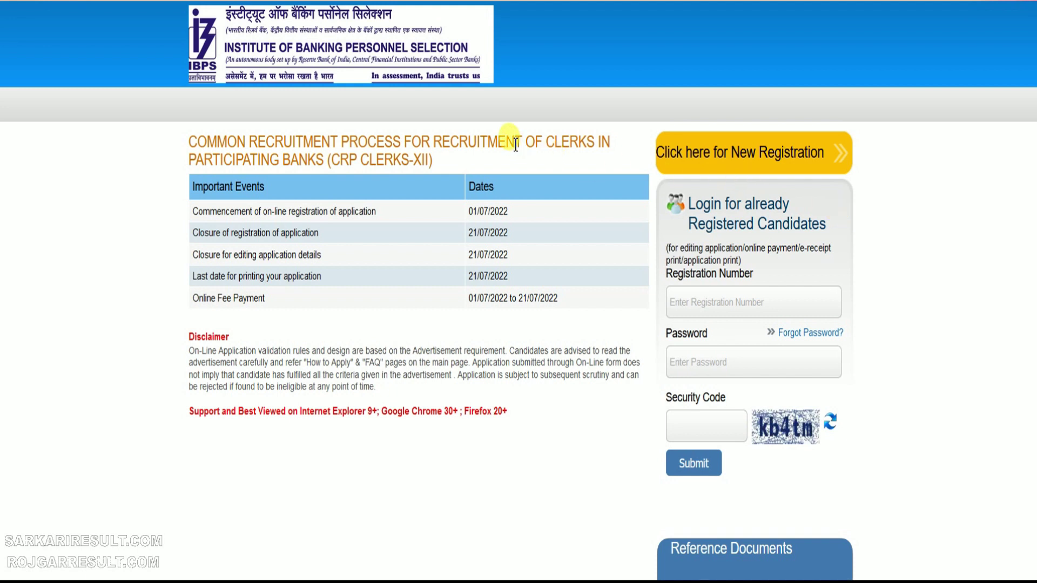
mouse_move(138, 8)
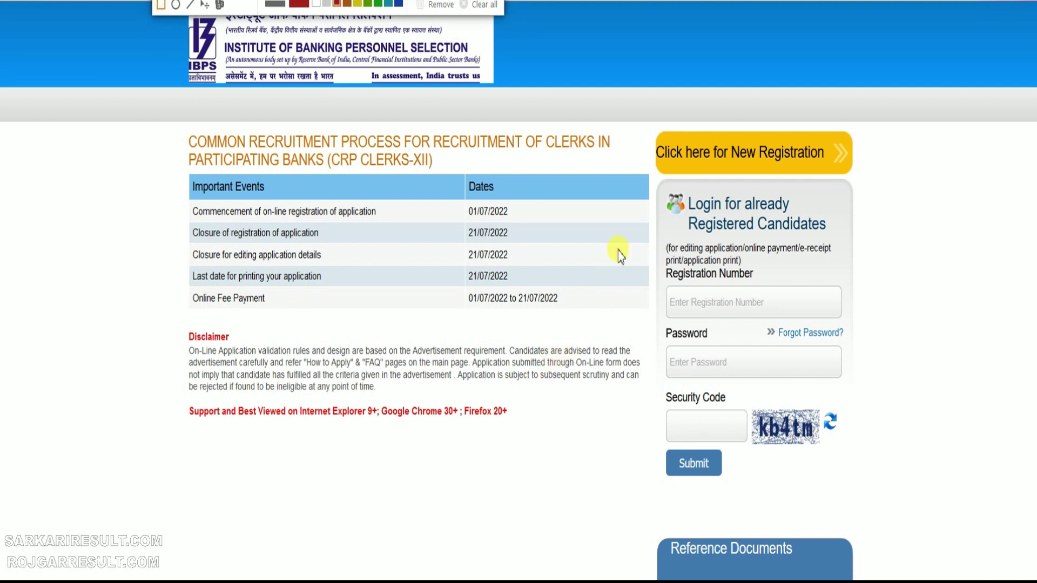
drag(641, 114, 880, 189)
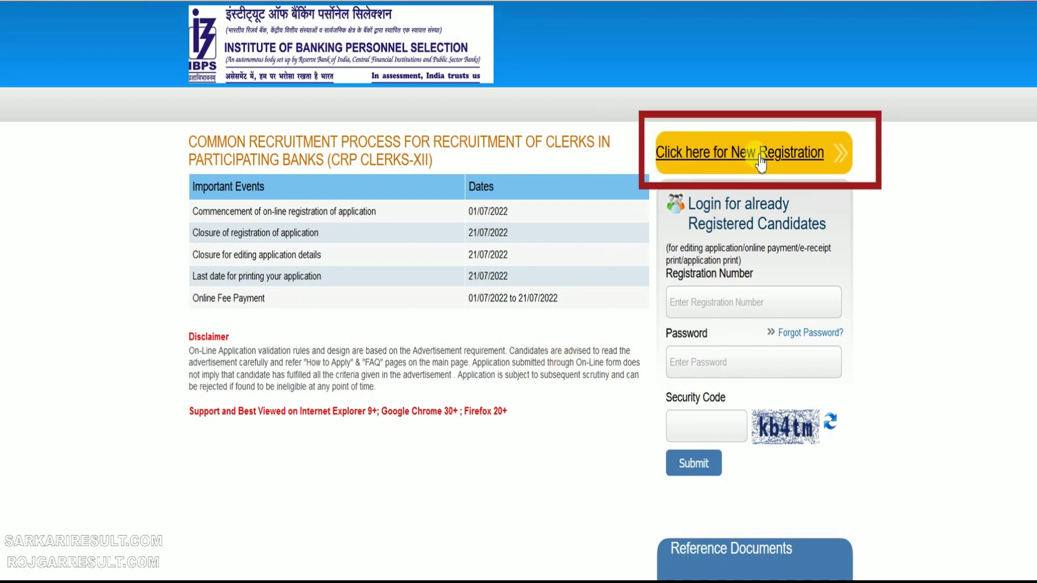
click(697, 152)
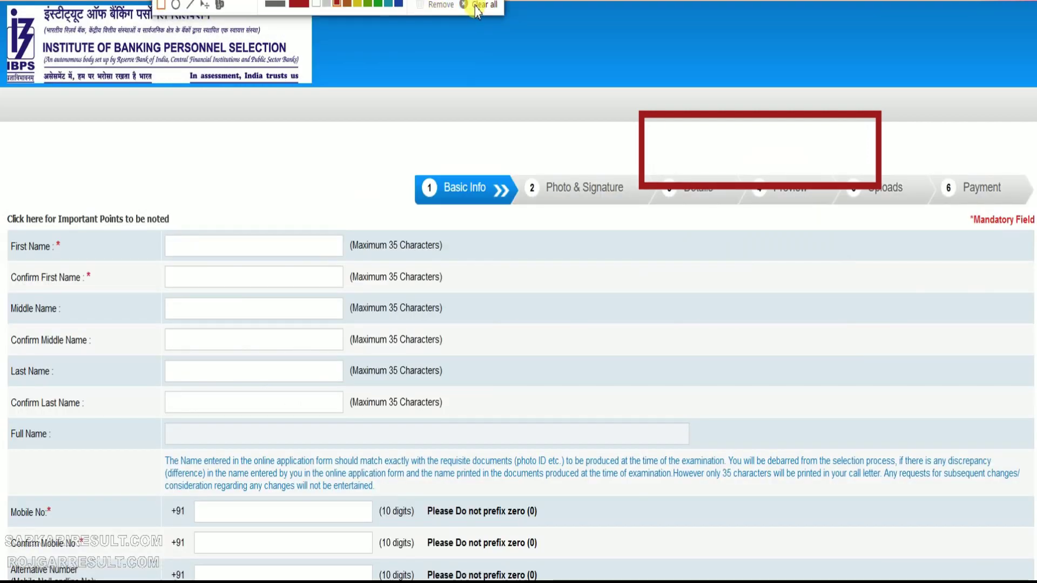
click(472, 6)
Enter the candidate's first and last name in both the name and confirmation fields
click(204, 247)
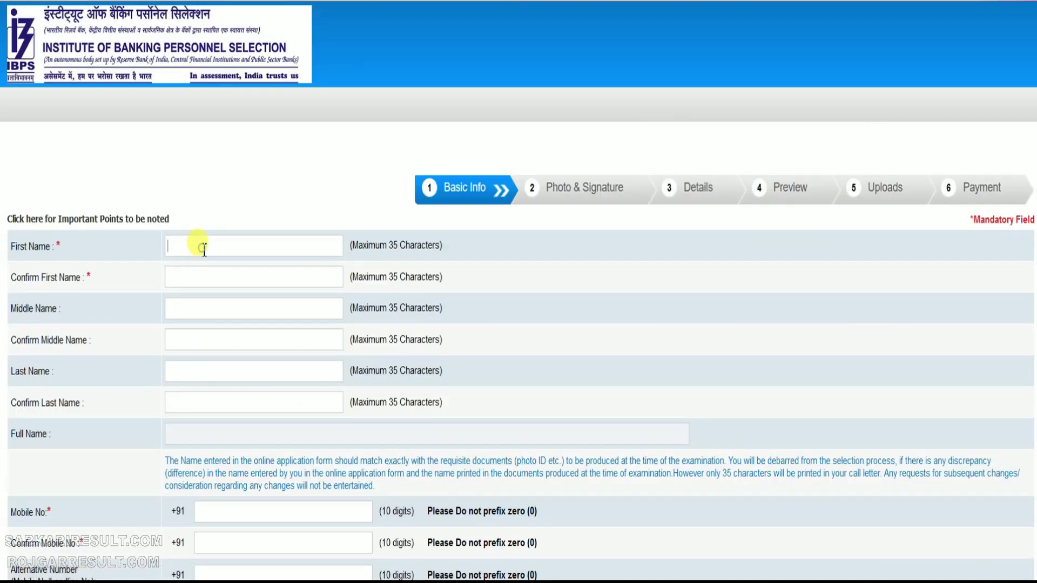
key(Tab)
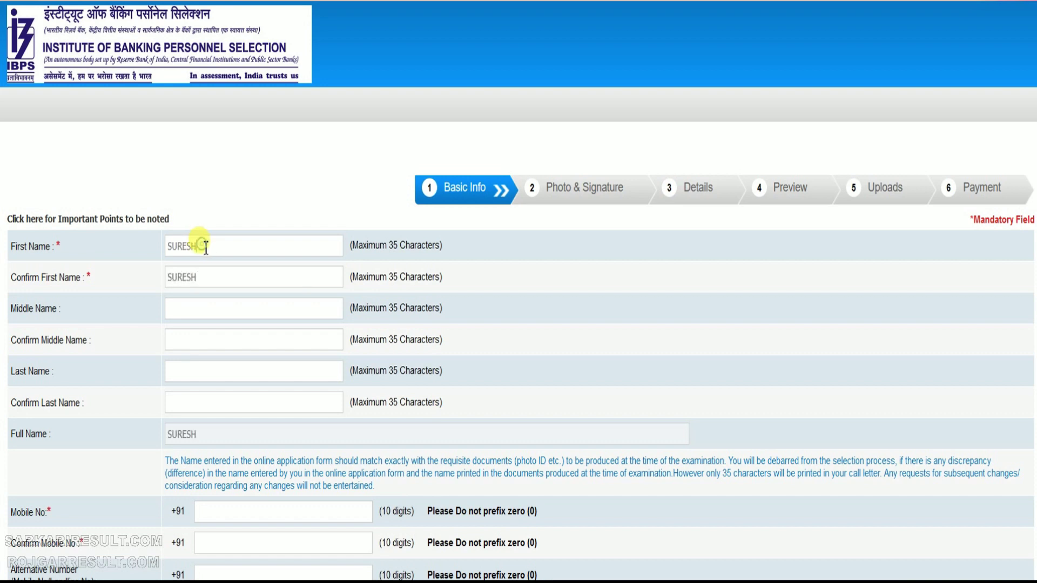
key(Tab)
key(Tab)
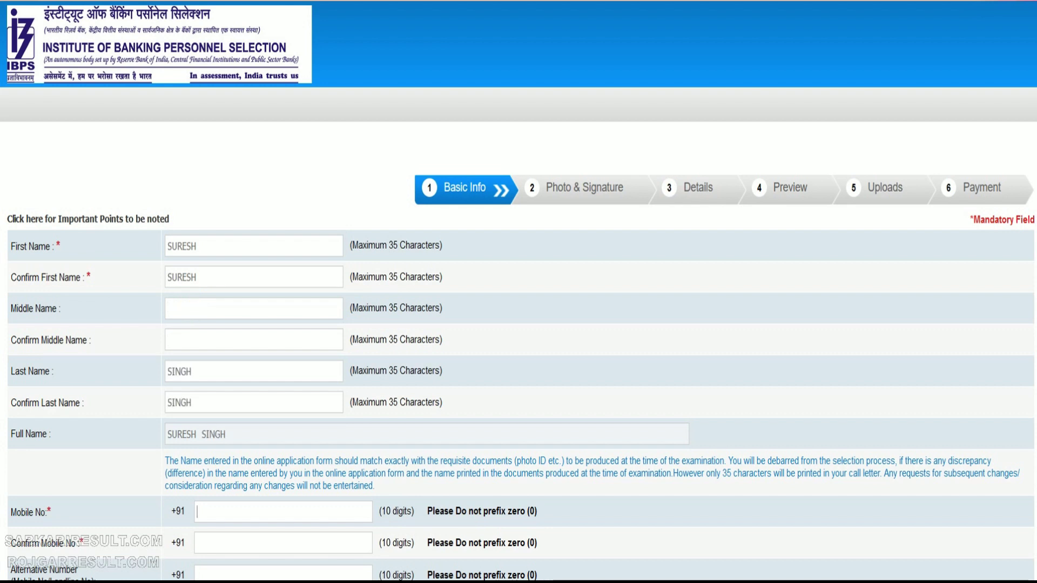
Choose gmail.com as the email domain and enter the security code
scroll(196, 311, down, 3)
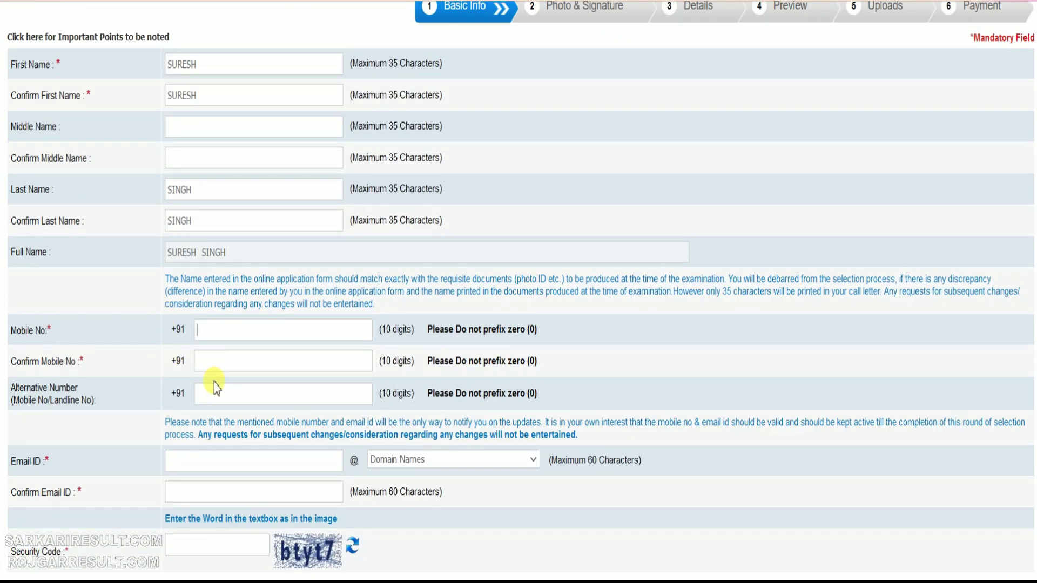
scroll(210, 378, down, 2)
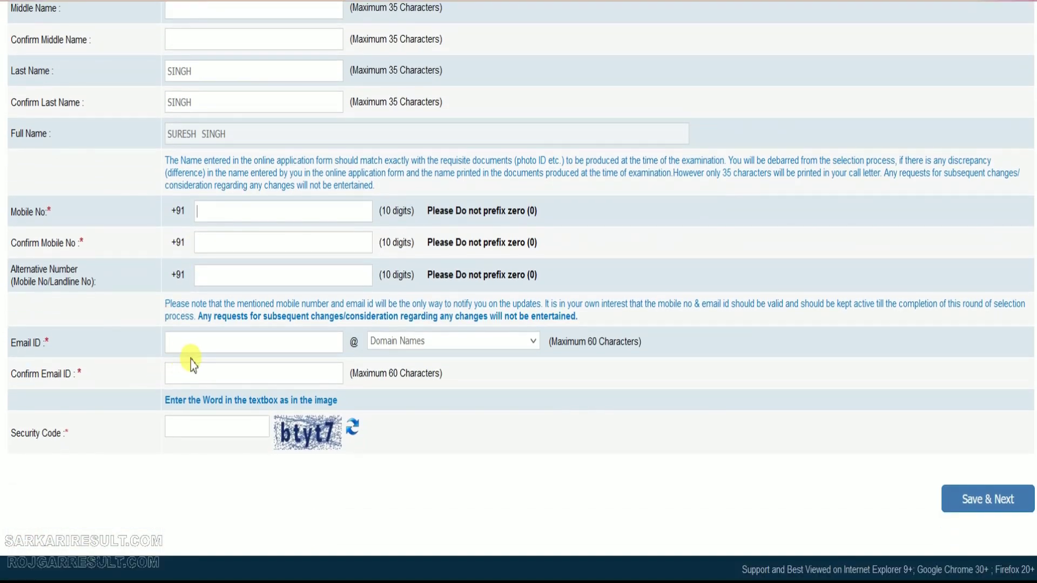
click(419, 341)
click(394, 405)
mouse_move(915, 457)
mouse_down()
mouse_move(1011, 537)
mouse_move(1036, 536)
mouse_up()
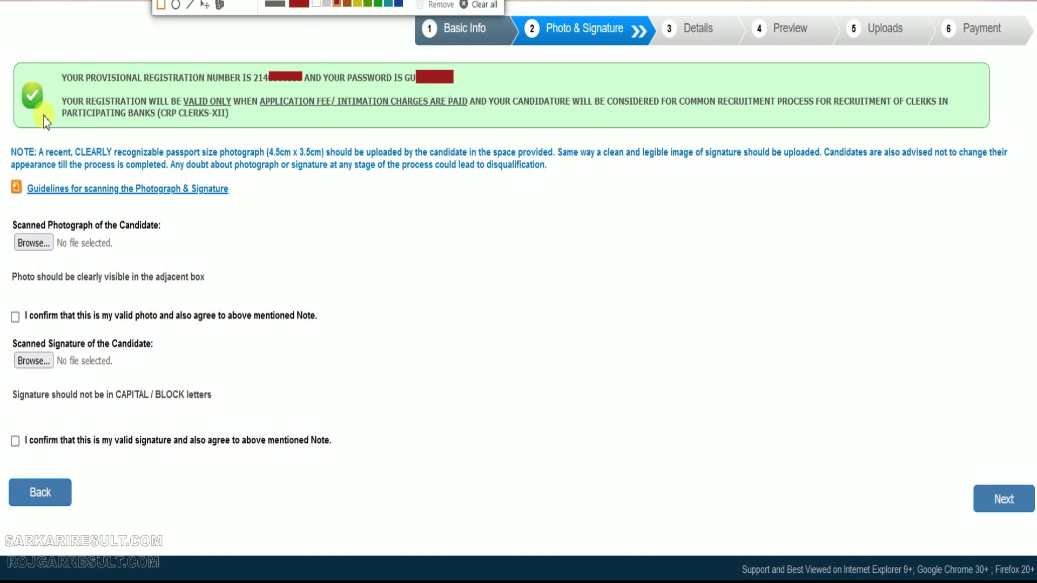
Upload the photo and signature, confirm both are valid, and proceed to the Details step
mouse_move(4, 50)
mouse_down()
mouse_move(202, 141)
mouse_move(957, 154)
mouse_move(1005, 139)
mouse_up()
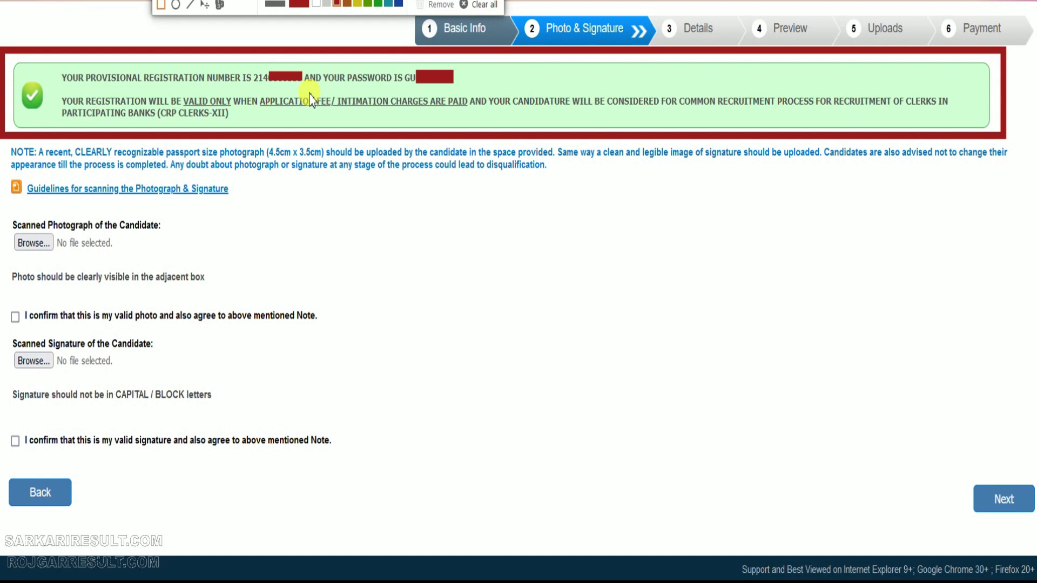
mouse_move(3, 213)
mouse_down()
mouse_move(206, 295)
mouse_move(239, 294)
mouse_up()
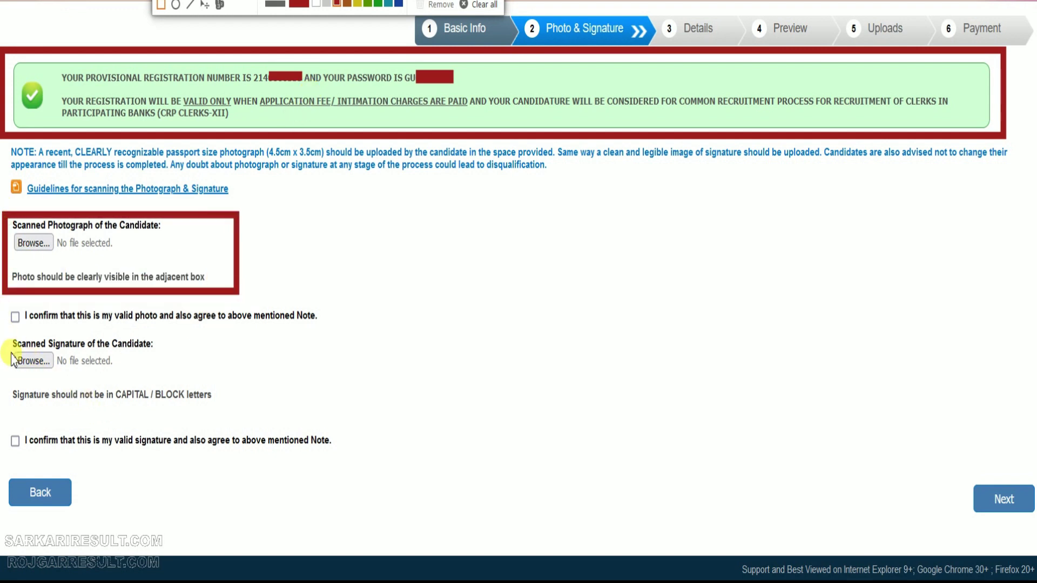
mouse_move(1, 332)
mouse_down()
mouse_move(92, 405)
mouse_move(261, 425)
mouse_up()
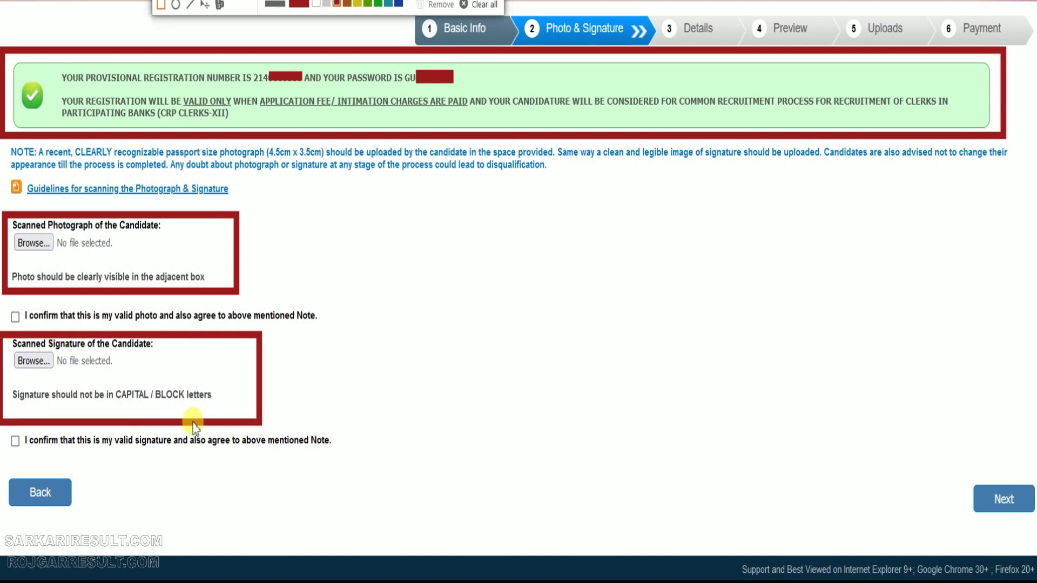
drag(108, 402, 215, 415)
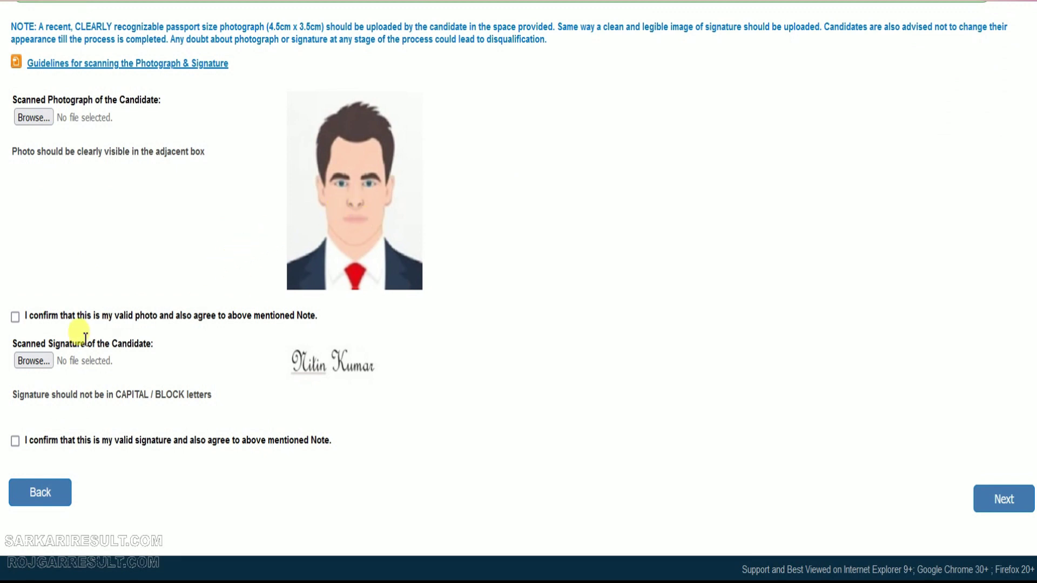
click(15, 317)
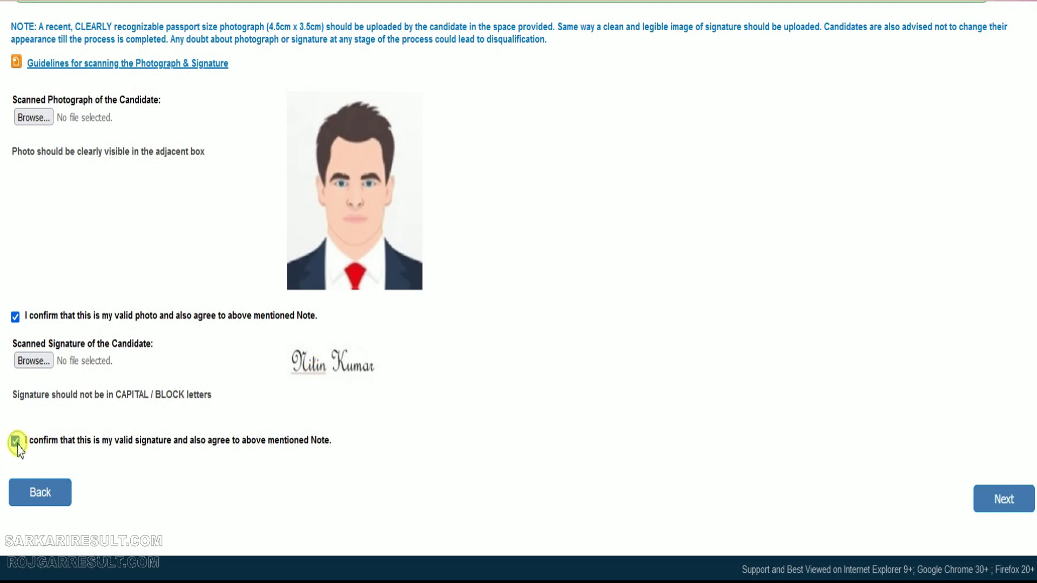
drag(951, 465, 1034, 525)
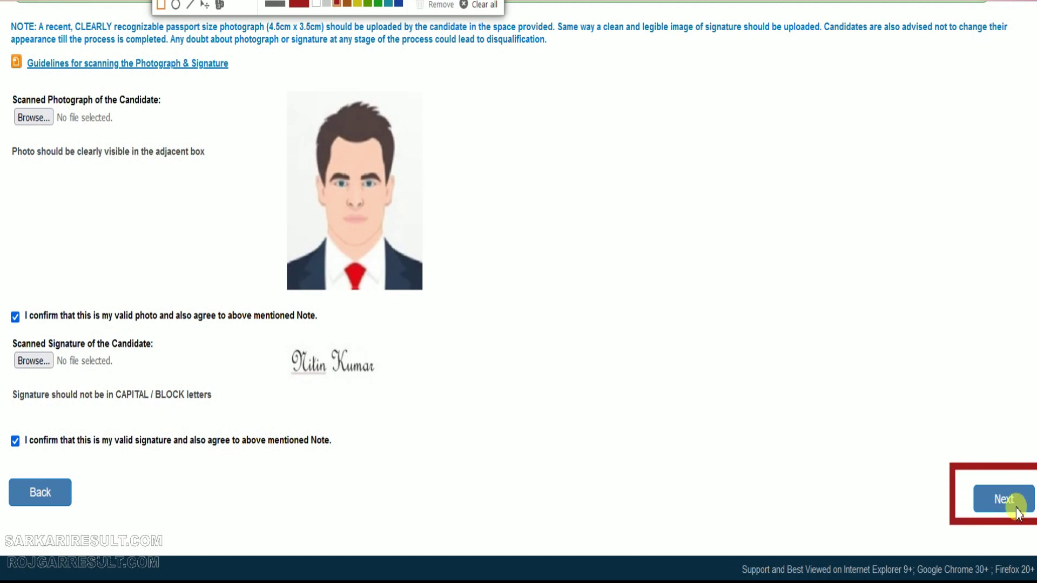
click(1003, 501)
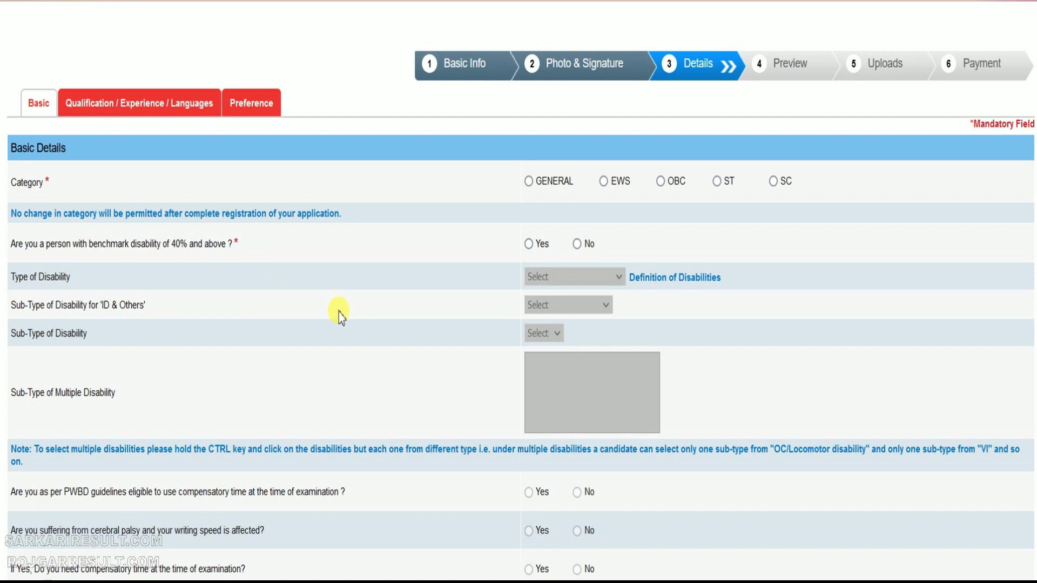
Choose GENERAL as the category, dismiss its notice, and answer No to benchmark disability
click(529, 181)
click(635, 380)
click(577, 244)
scroll(389, 308, down, 5)
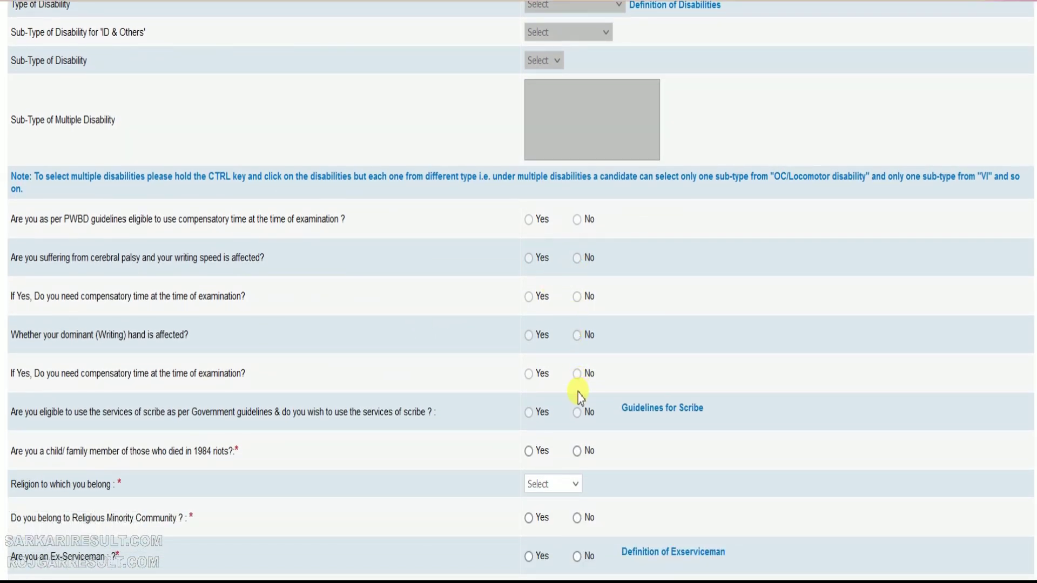
scroll(578, 397, down, 2)
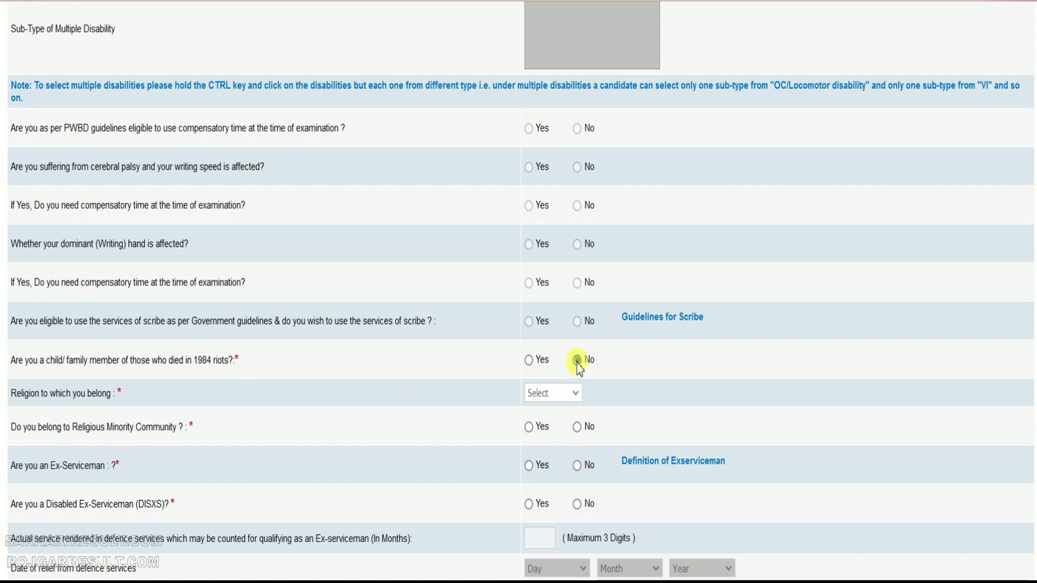
scroll(603, 401, down, 2)
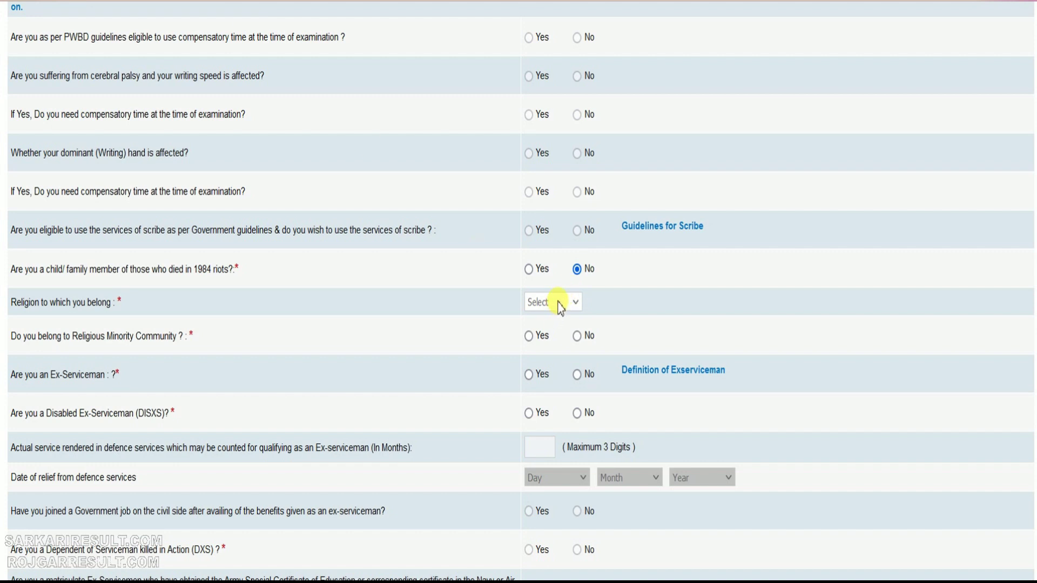
Set religion to Hindu and answer No to minority, ex-serviceman, dependent and widow-relaxation questions
click(561, 303)
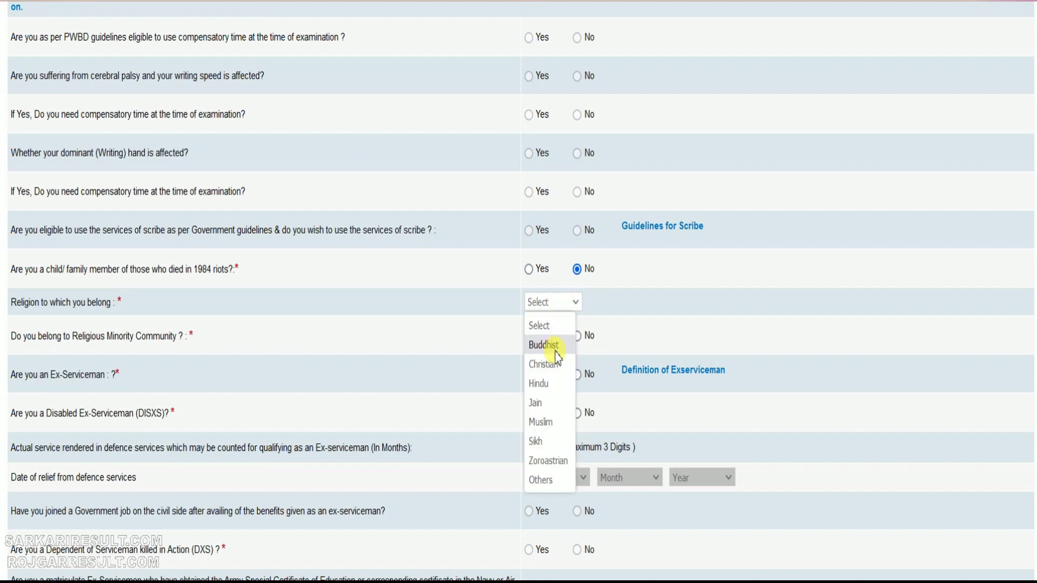
click(554, 388)
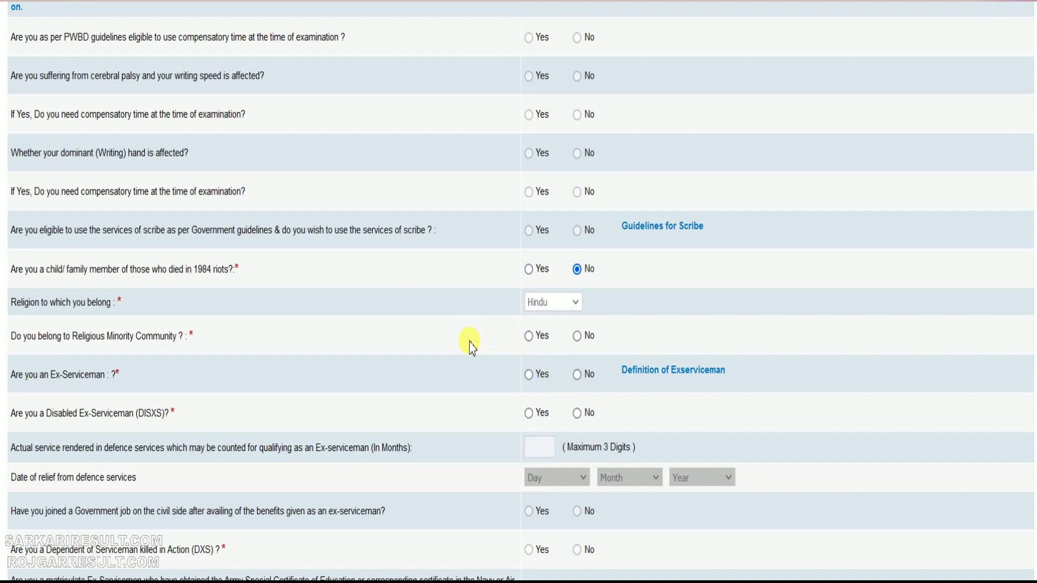
click(577, 336)
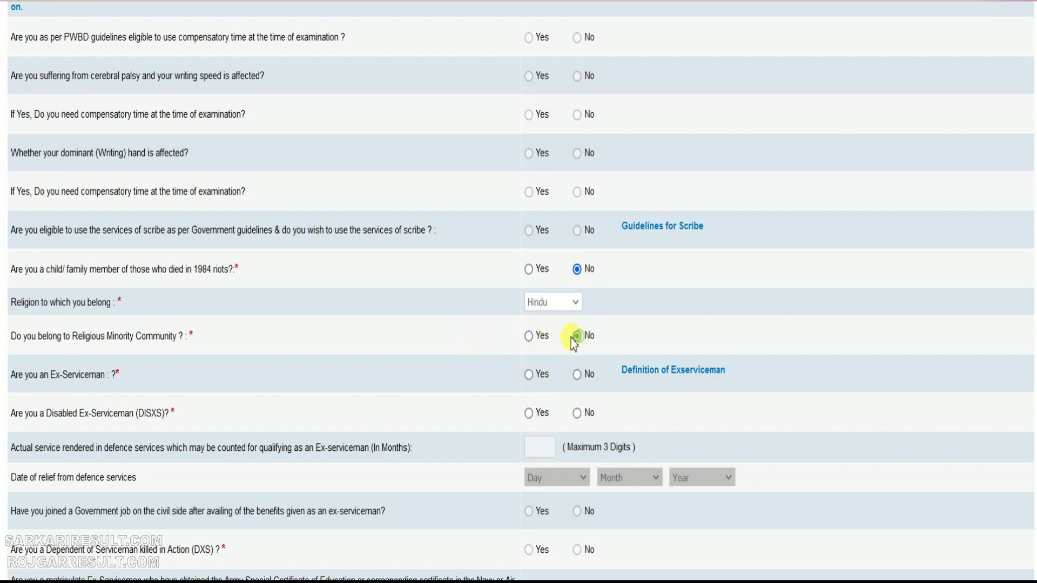
scroll(451, 357, down, 2)
click(576, 284)
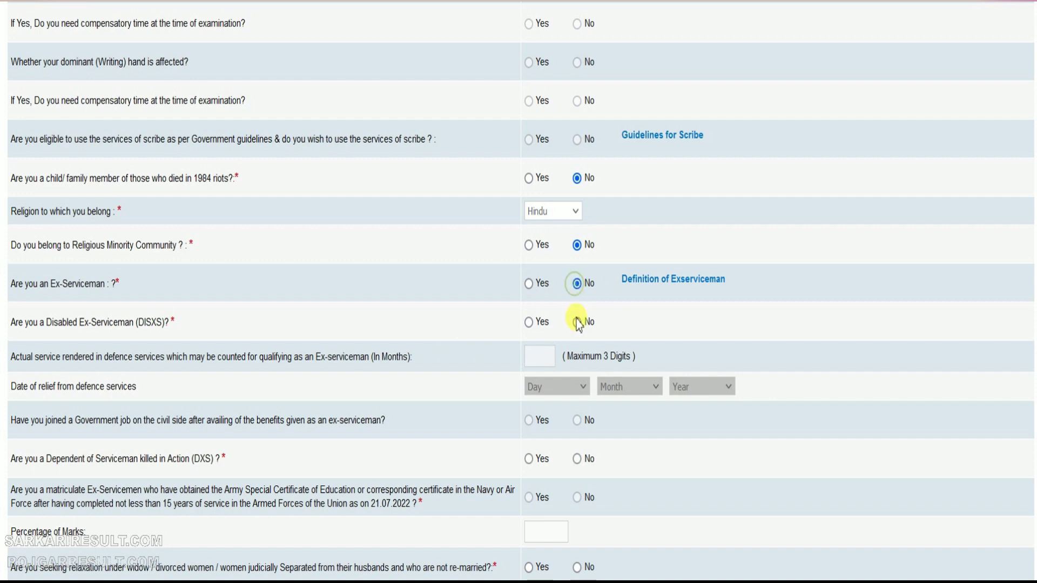
scroll(514, 378, down, 2)
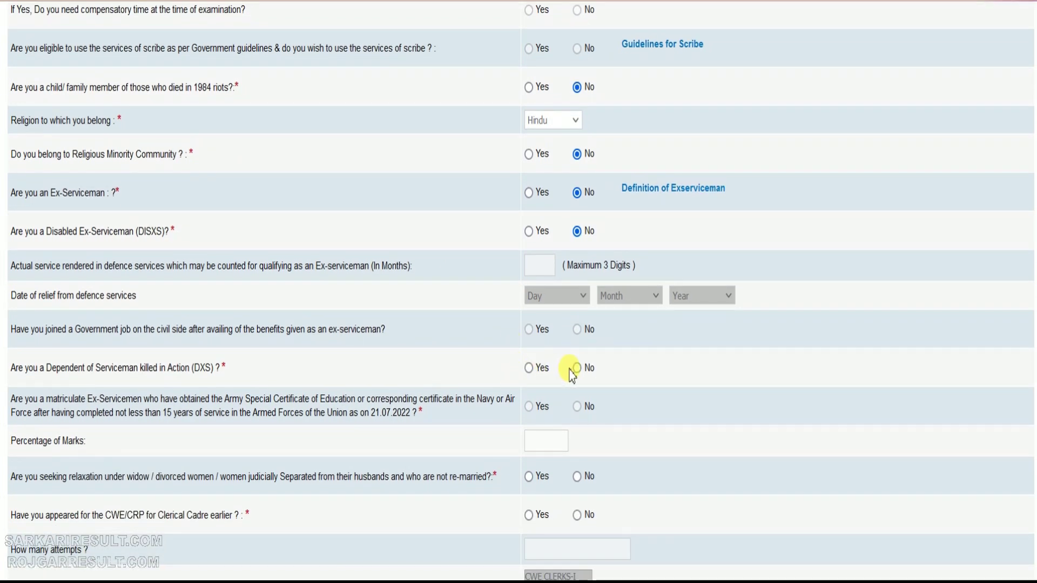
click(577, 368)
scroll(612, 388, down, 4)
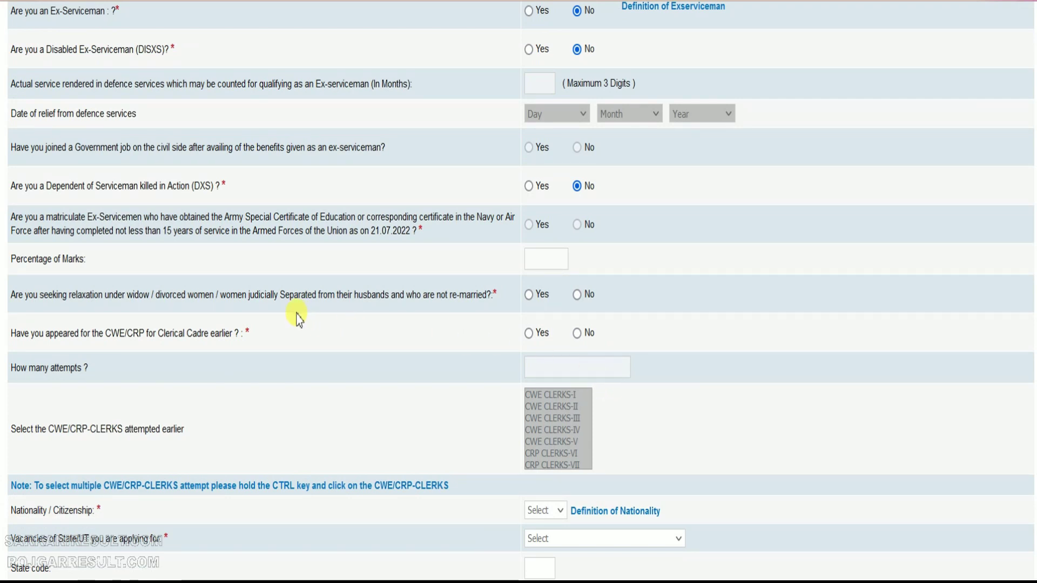
click(577, 295)
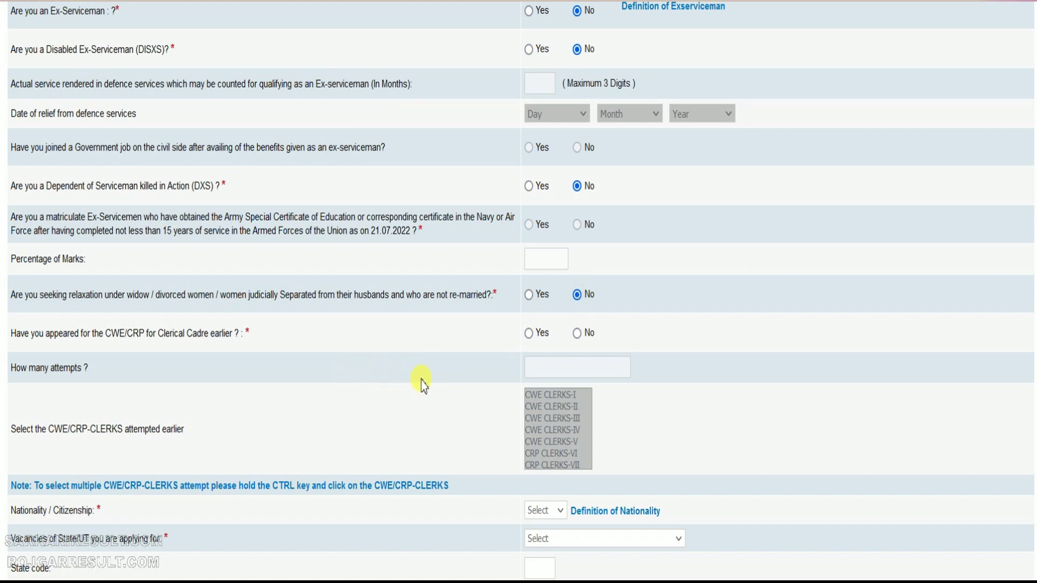
Try Yes with CRP Clerks attempts for earlier CWE/CRP, then clear them and answer No
click(529, 333)
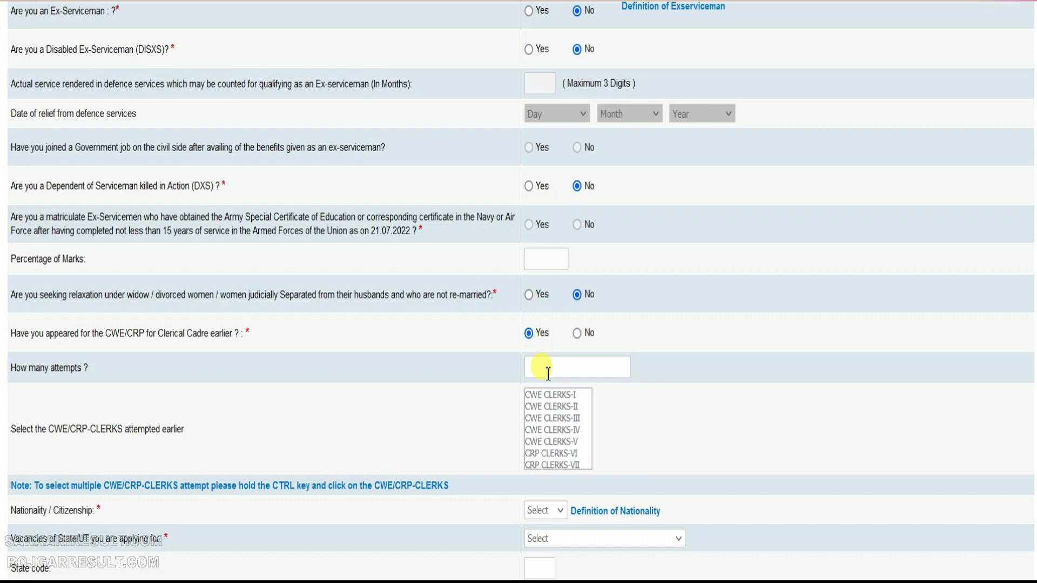
scroll(570, 424, down, 2)
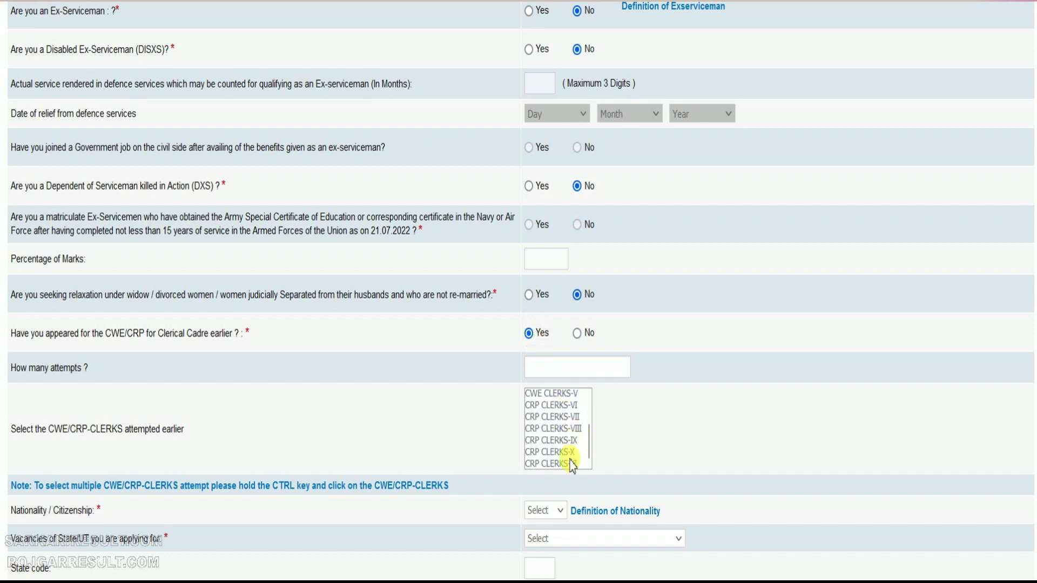
click(567, 465)
ctrl+click(564, 453)
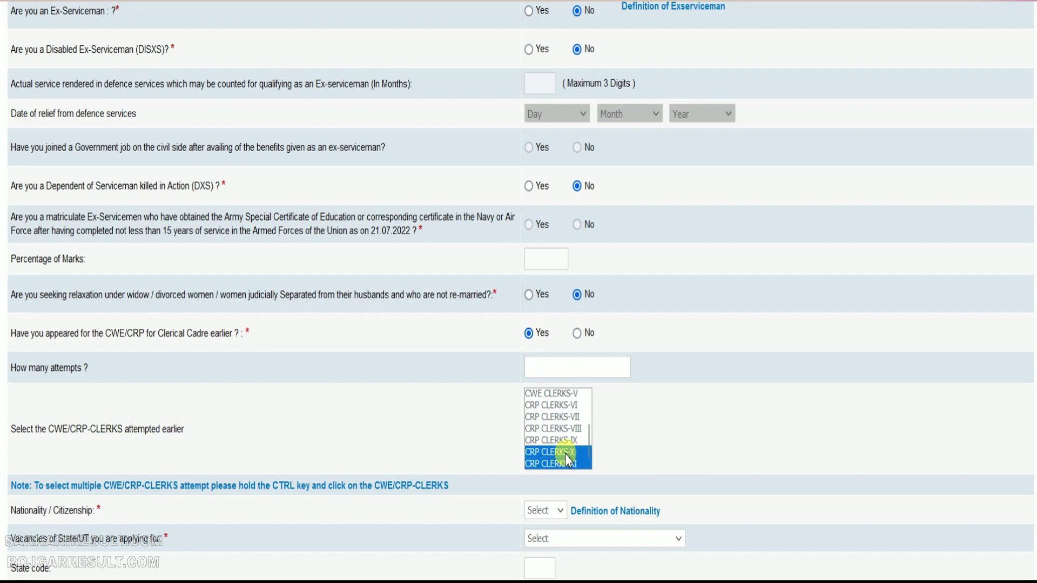
click(564, 463)
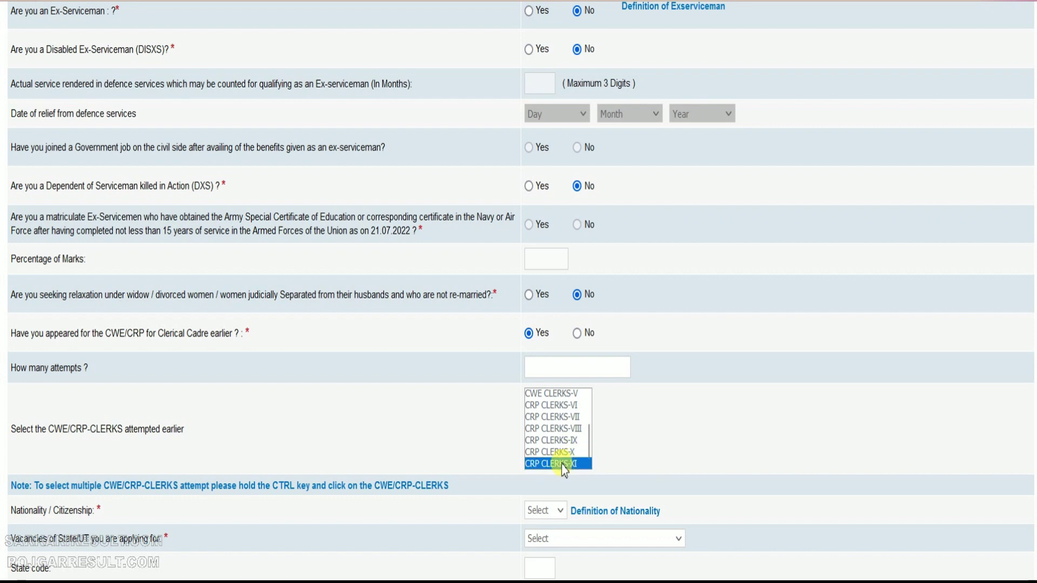
drag(562, 452, 561, 427)
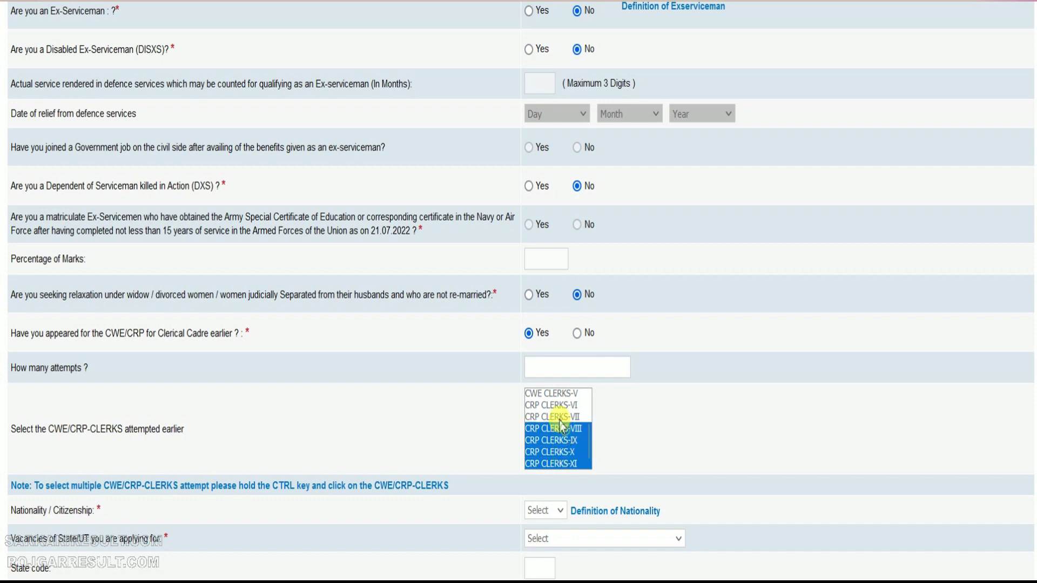
ctrl+click(558, 440)
ctrl+click(563, 464)
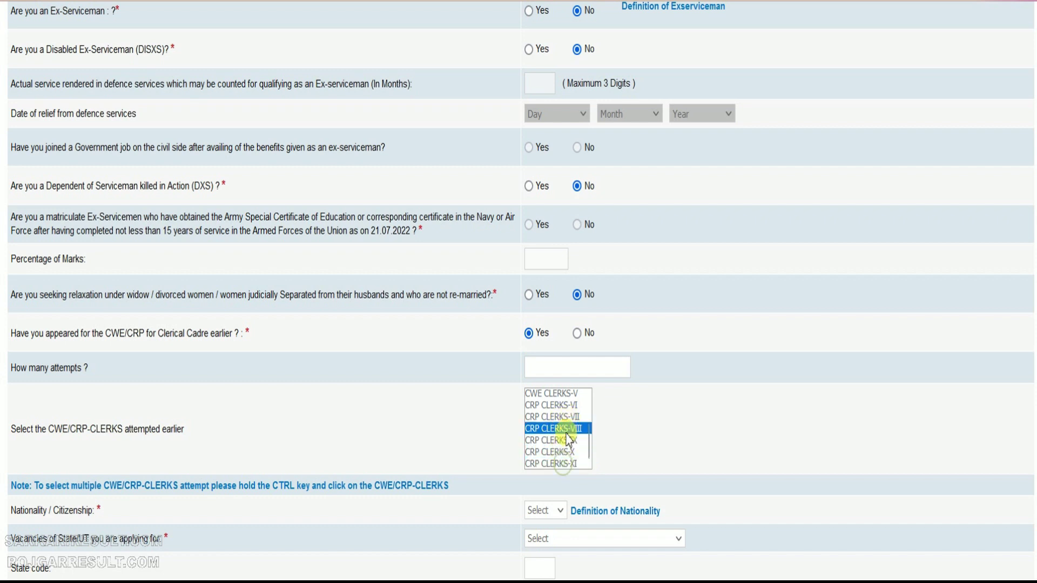
ctrl+click(566, 428)
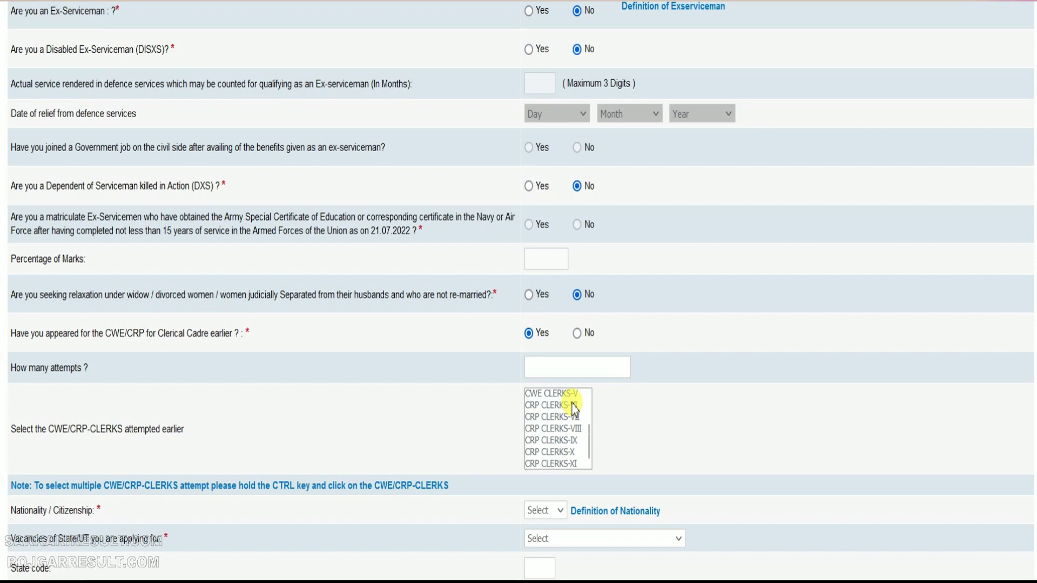
click(577, 333)
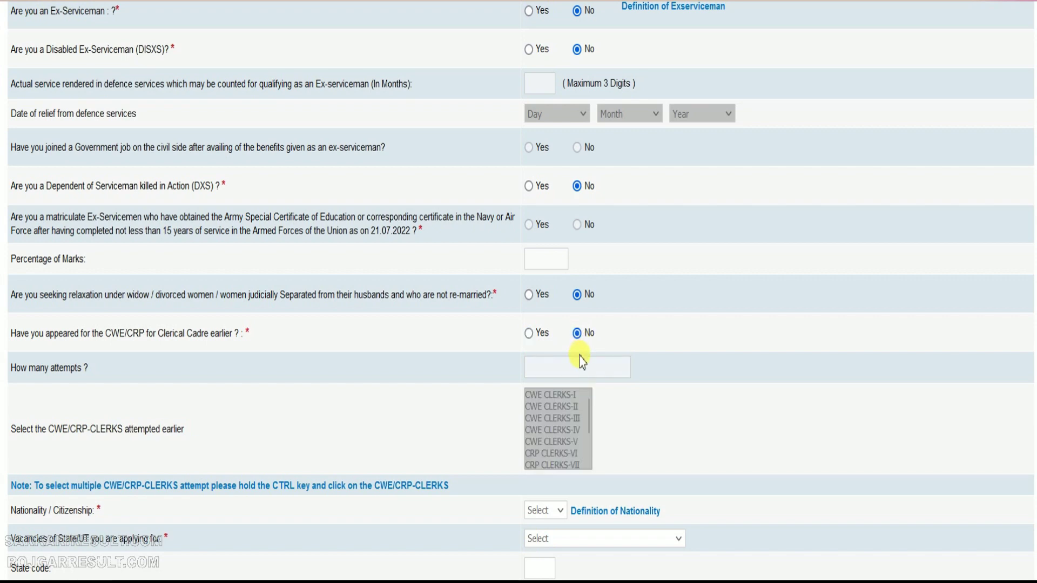
scroll(411, 400, down, 3)
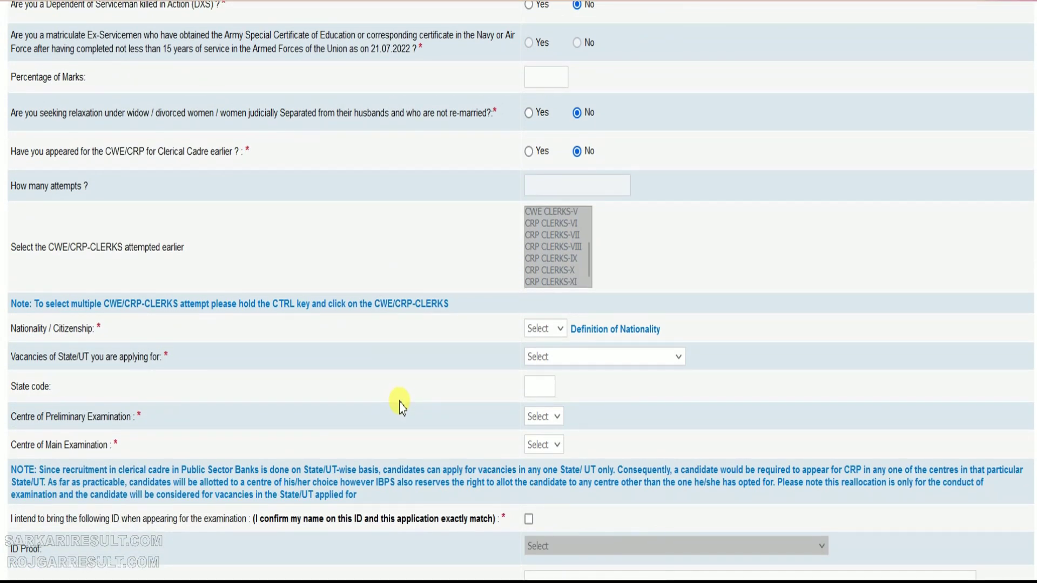
Select Indian nationality, Uttar Pradesh as vacancy state, Agra preliminary and Lucknow main centres
click(545, 331)
click(540, 372)
click(564, 358)
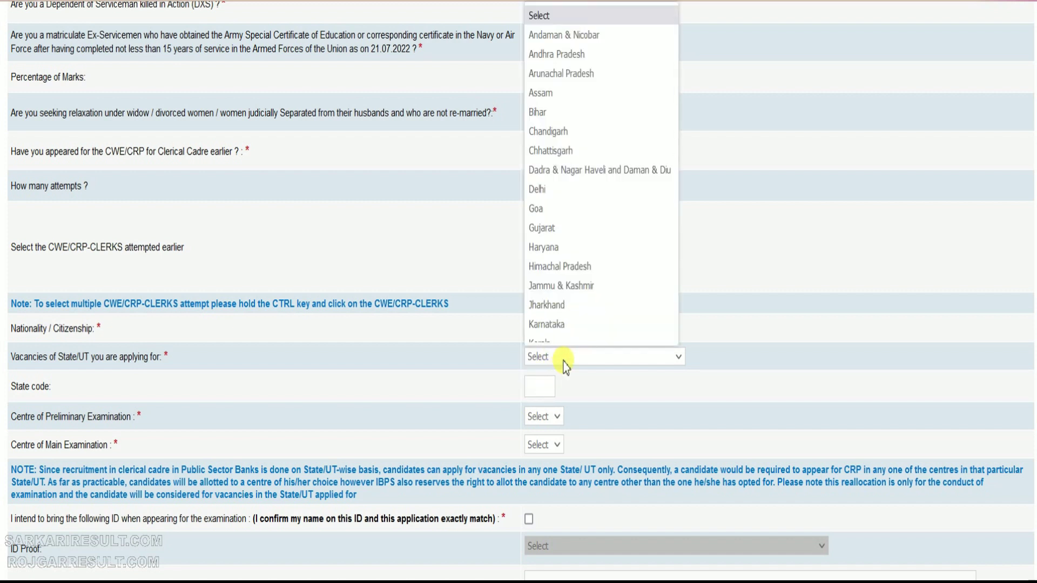
key(u)
key(Return)
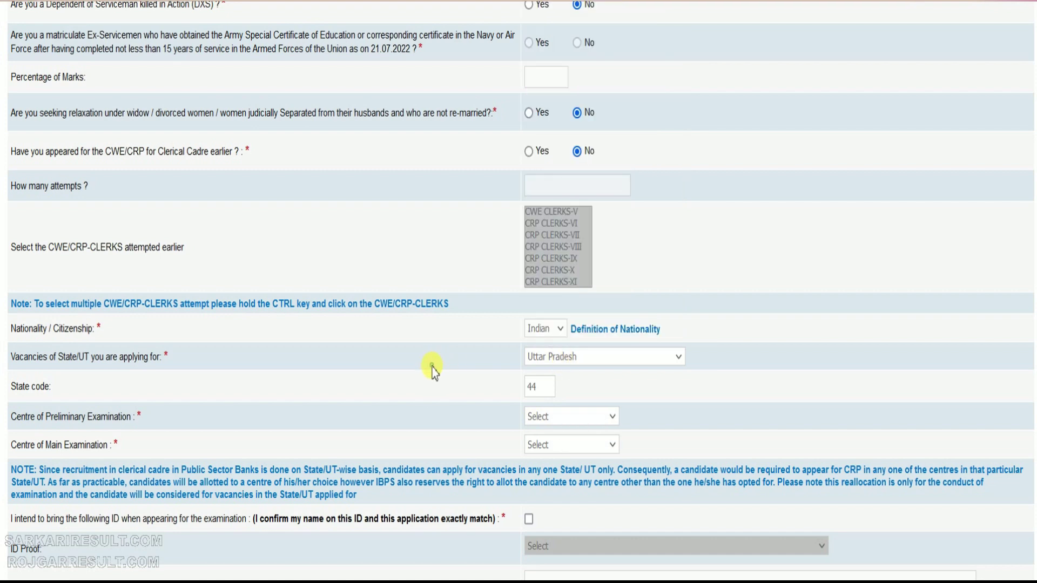
scroll(432, 335, down, 3)
click(596, 234)
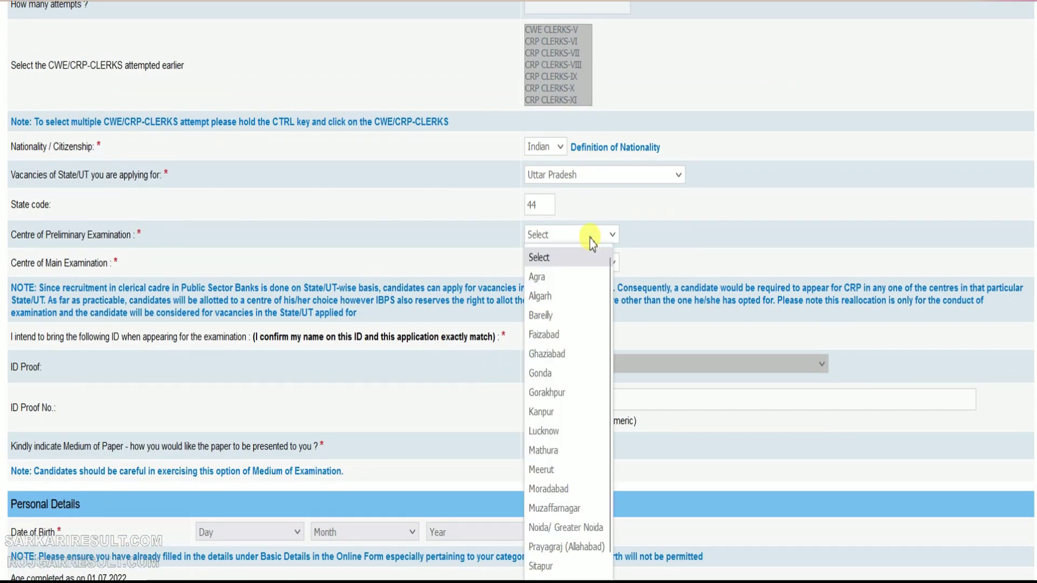
click(558, 277)
click(572, 263)
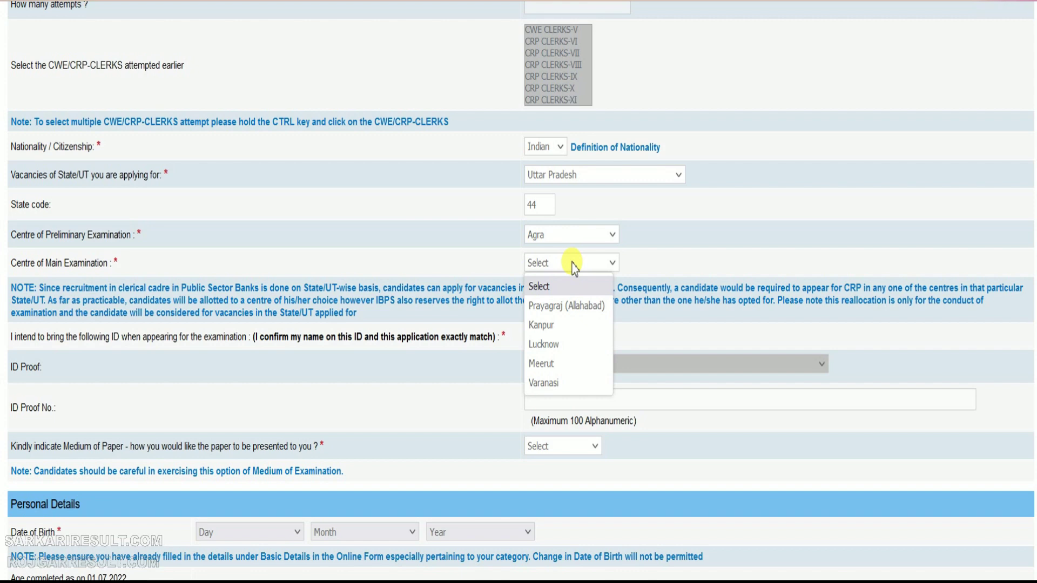
click(556, 348)
Confirm bringing ID to the exam, choose Voter's Card as ID proof, and enter its number
scroll(411, 258, down, 3)
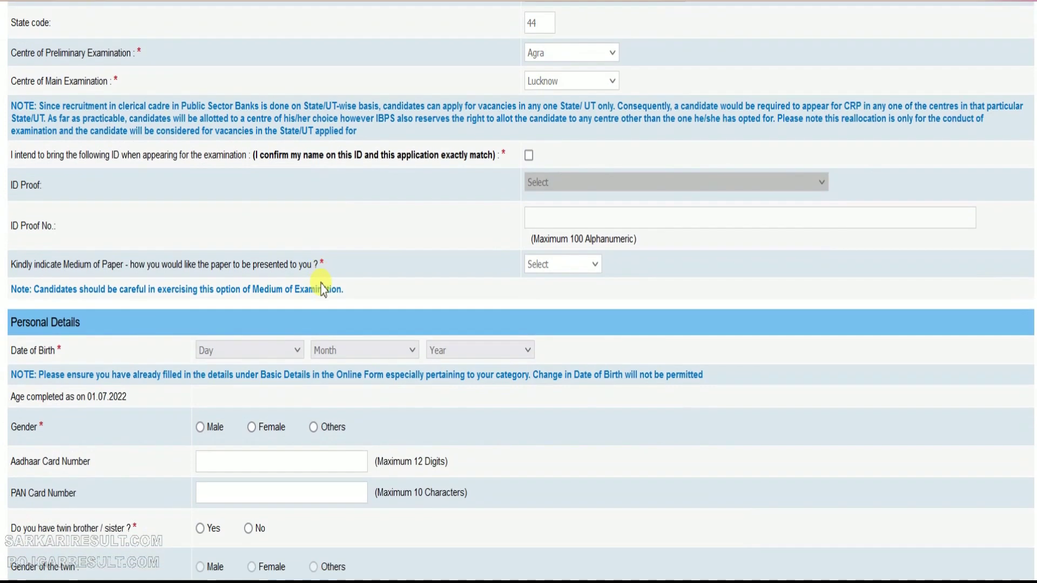
click(529, 156)
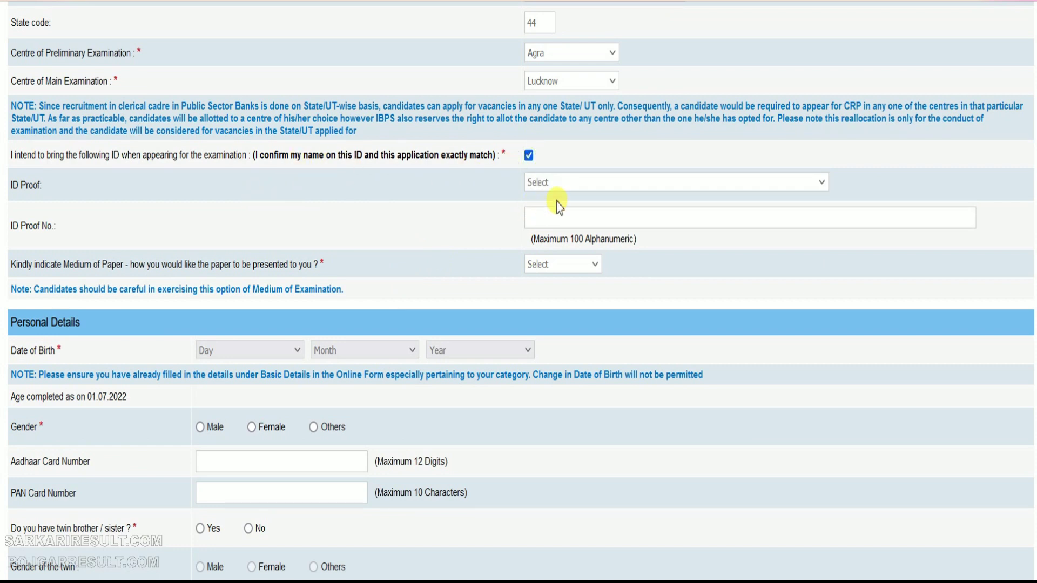
click(561, 184)
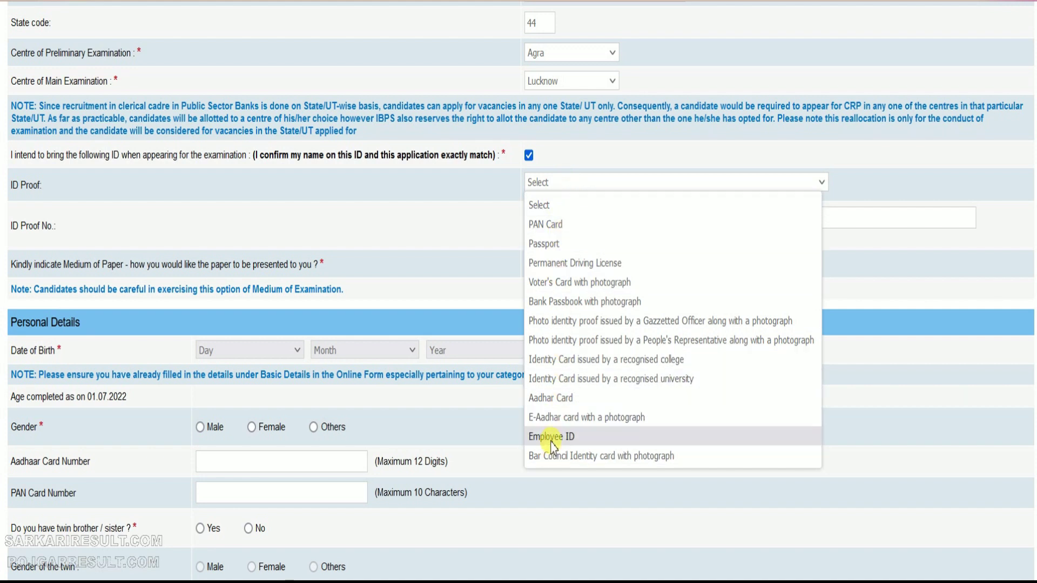
key(v)
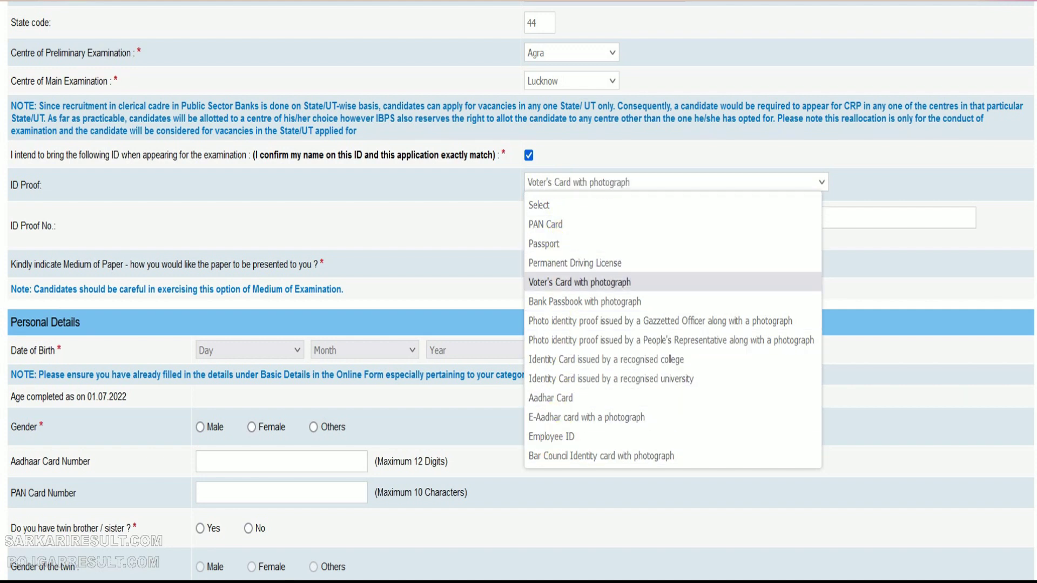
key(Return)
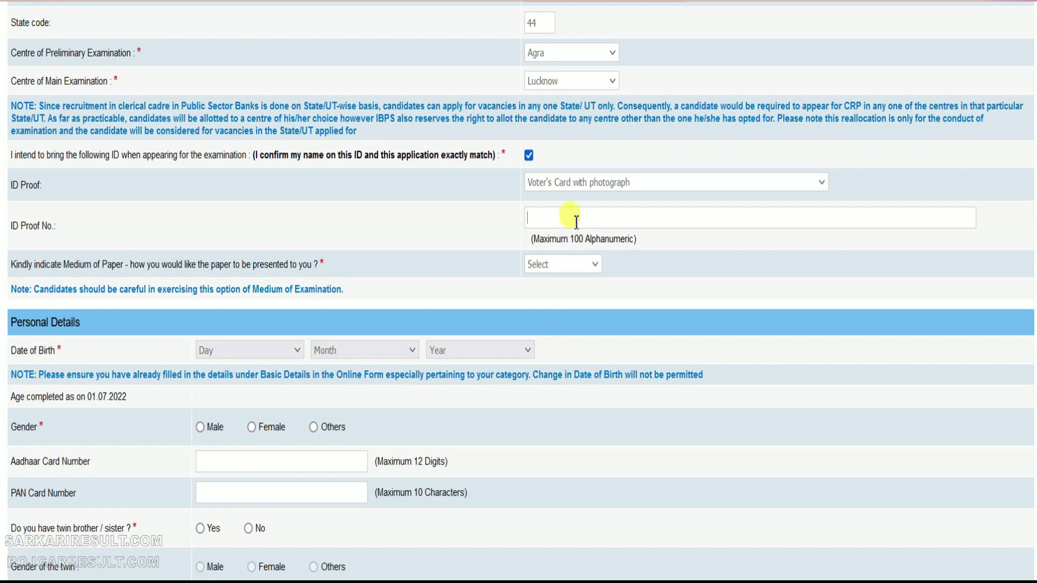
click(576, 221)
text(XYZ123XYZ1)
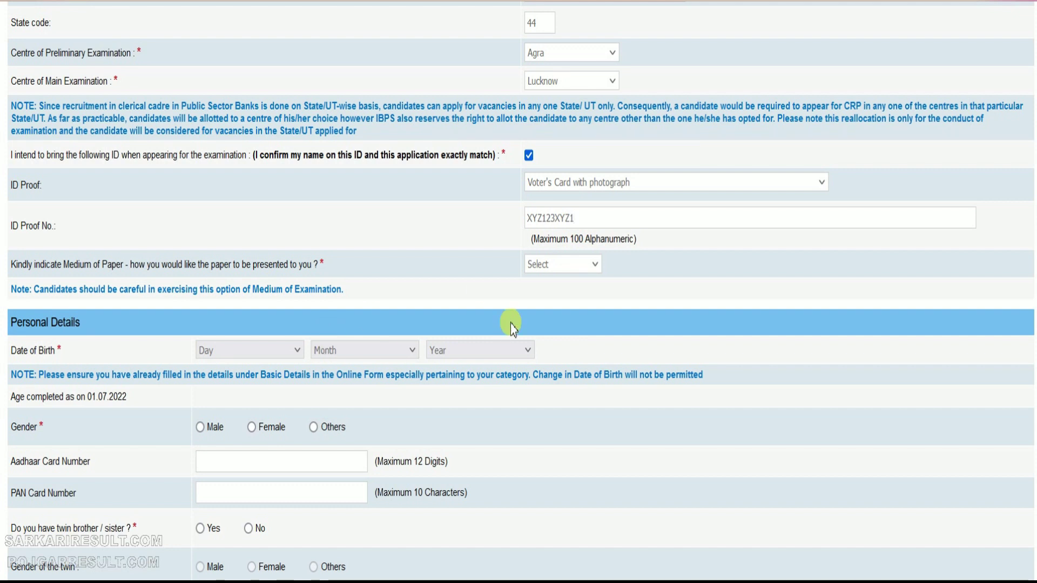
click(567, 265)
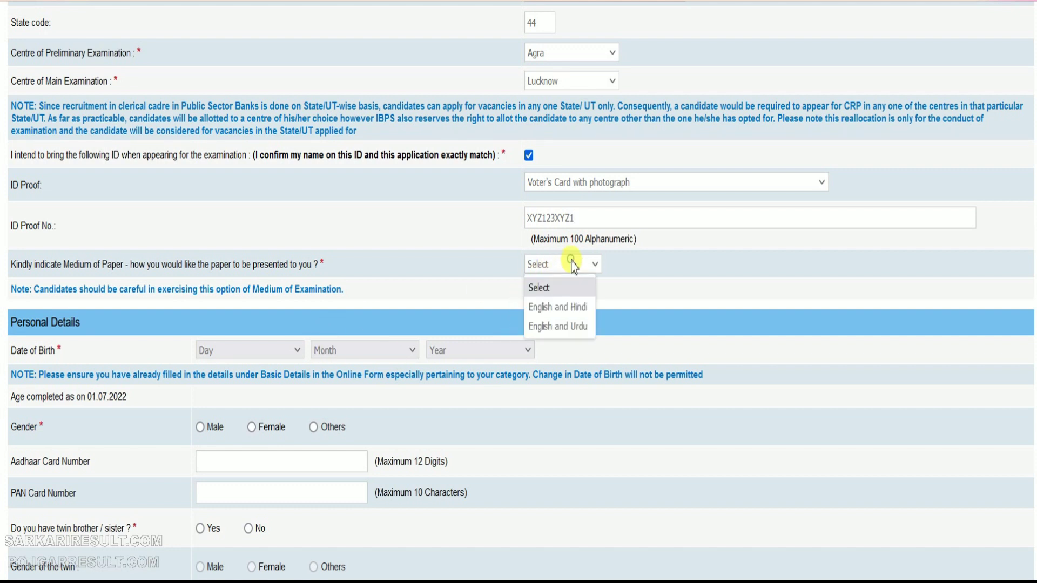
click(563, 308)
click(239, 352)
key(Return)
key(Tab)
key(Tab)
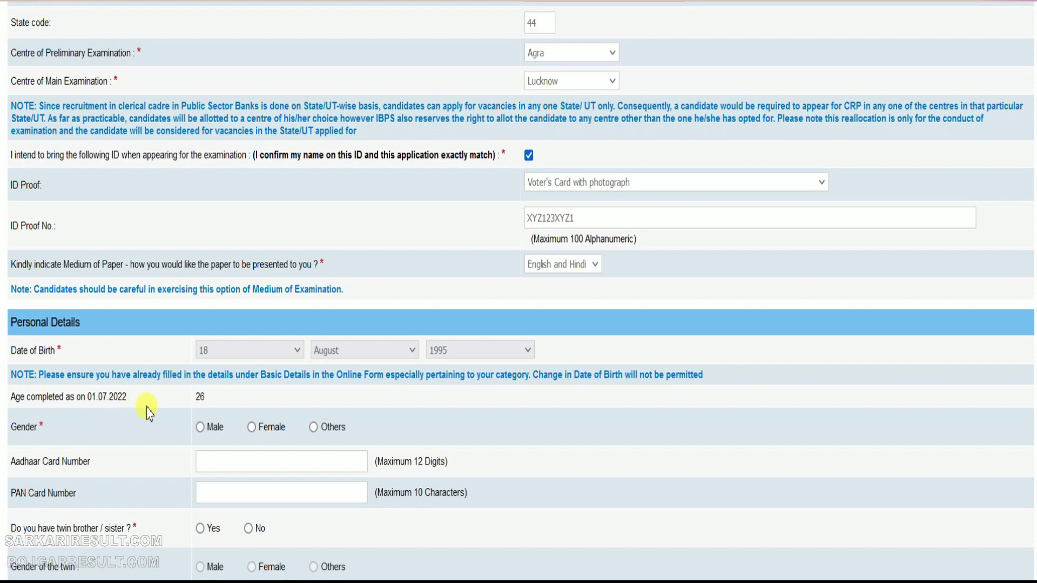
Select Male gender, answer No to having a twin, and set marital status to Unmarried
double_click(203, 399)
scroll(219, 400, down, 2)
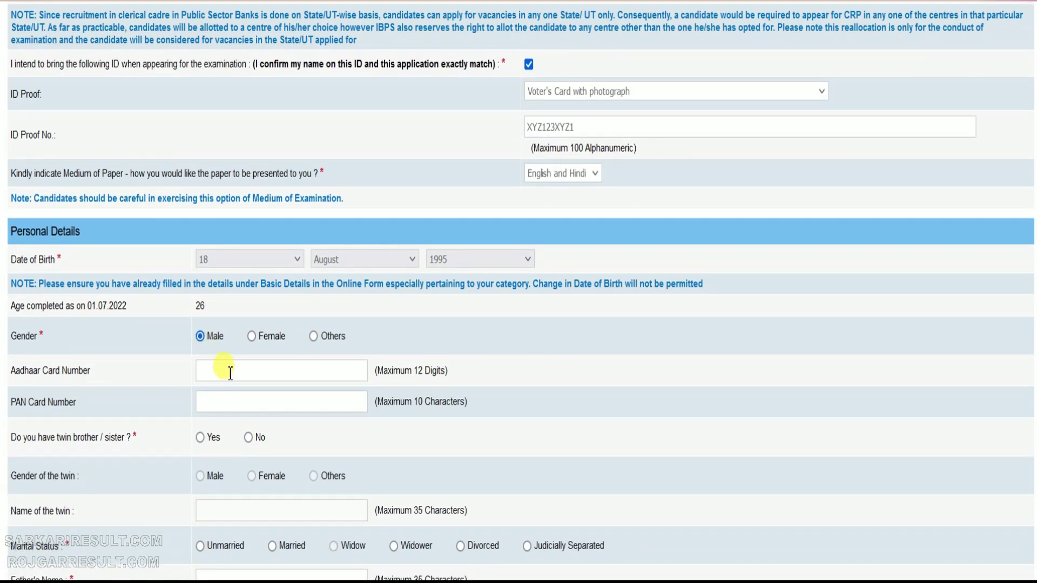
click(241, 402)
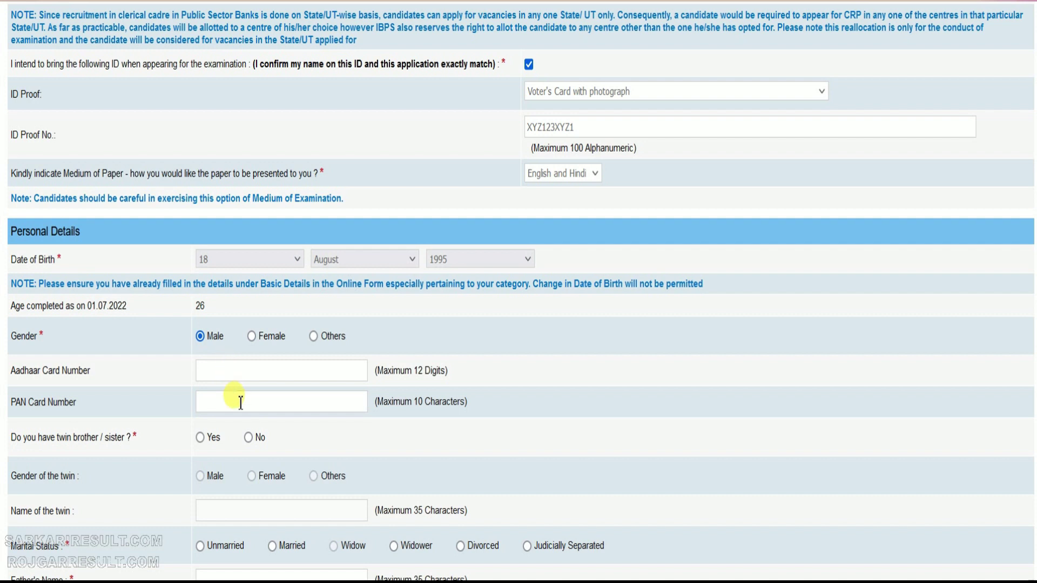
scroll(237, 403, down, 2)
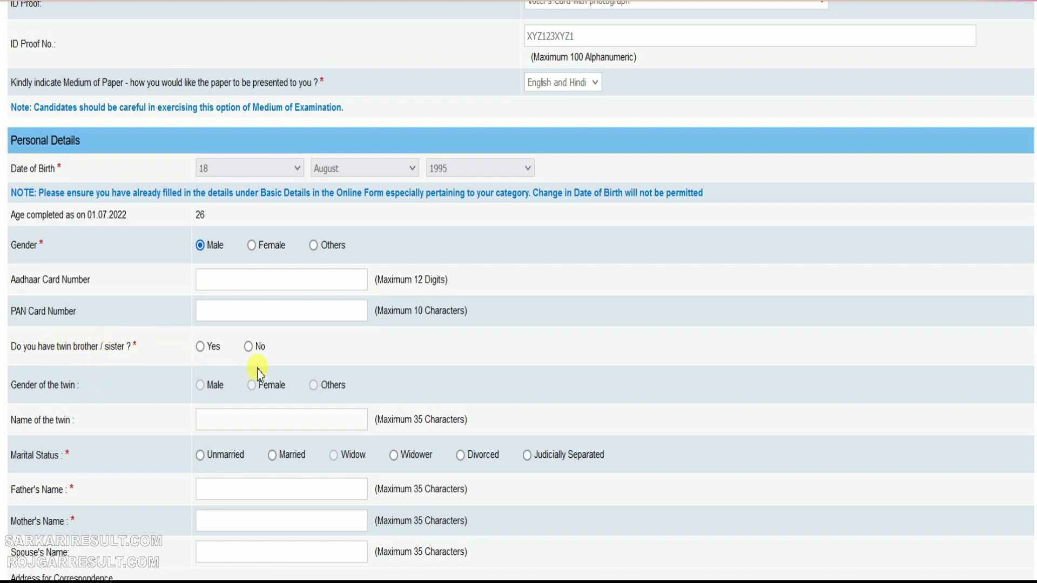
click(248, 348)
scroll(203, 424, down, 2)
click(200, 364)
Enter the father's name and the mother's name
click(213, 398)
key(Tab)
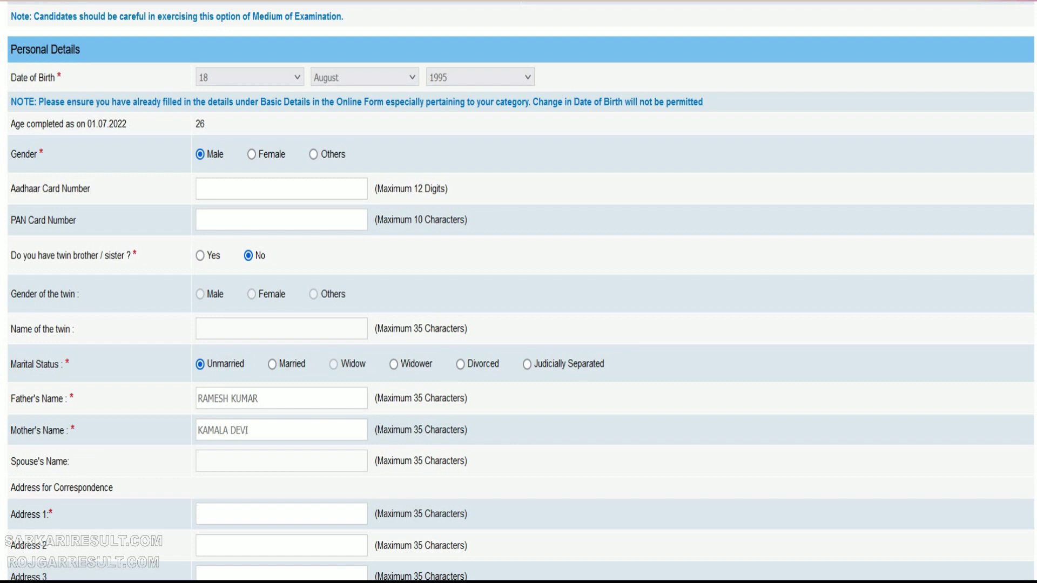
key(Tab)
Fill in the correspondence address with UTTAR PRADESH as state and the pincode
scroll(237, 407, down, 2)
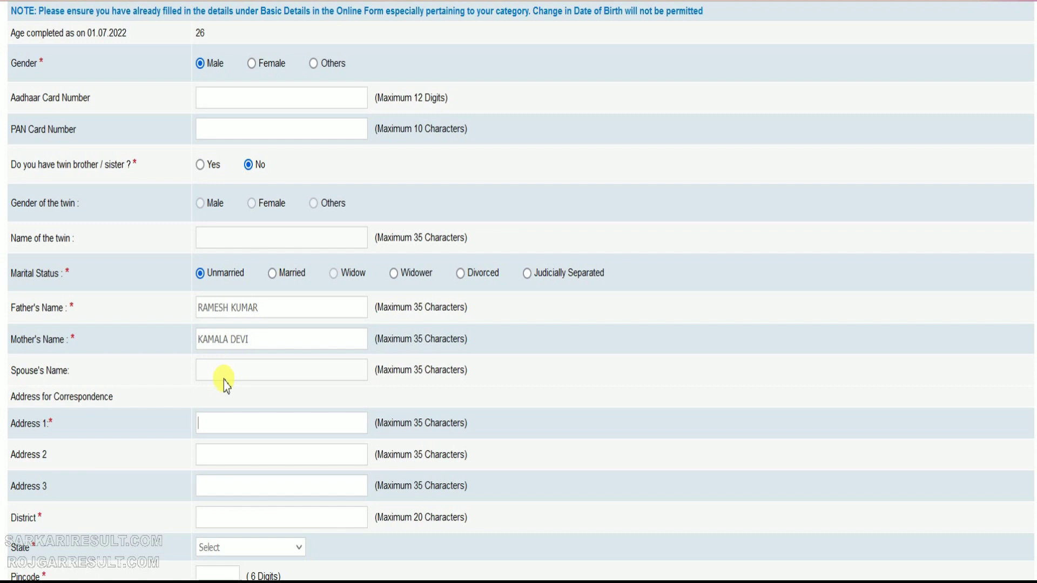
scroll(248, 250, down, 4)
text(KOTHI NO)
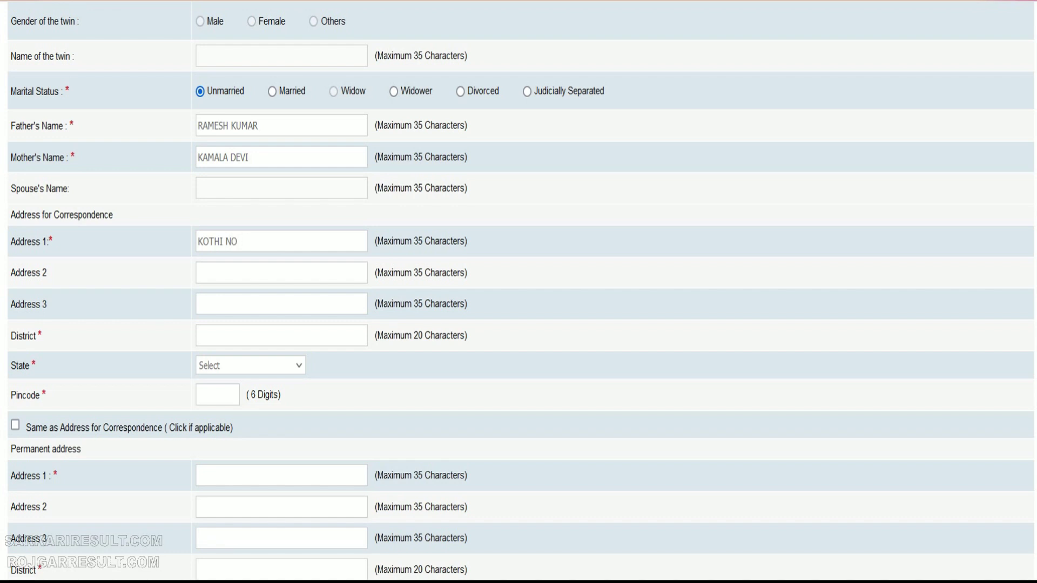
text(KAMALA NAG)
text(AGRA)
key(Tab)
key(u)
key(Tab)
text(28200)
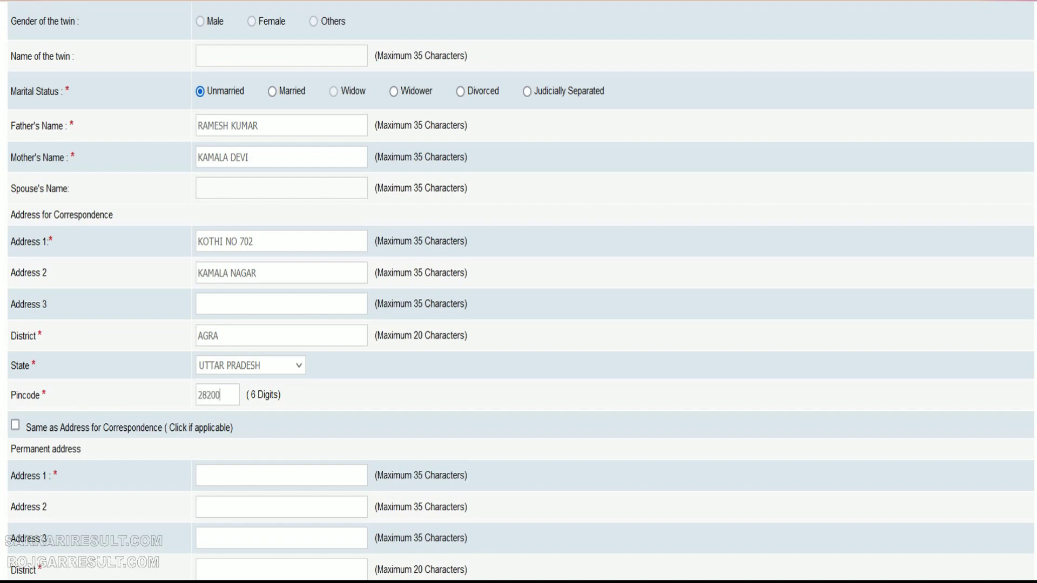
scroll(86, 356, down, 3)
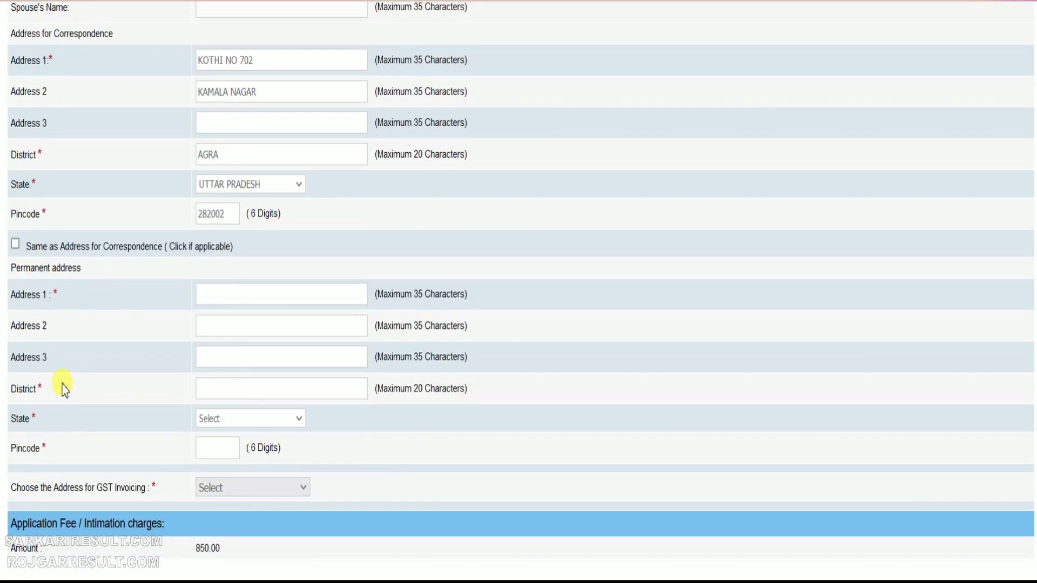
Make the permanent address the same as correspondence and use it for GST invoicing
click(15, 243)
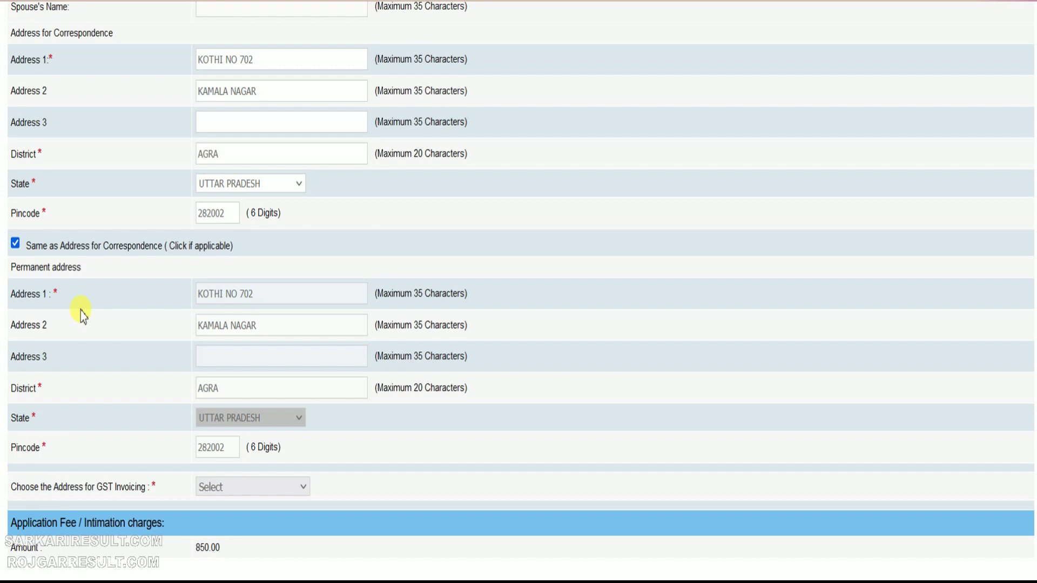
scroll(80, 311, down, 2)
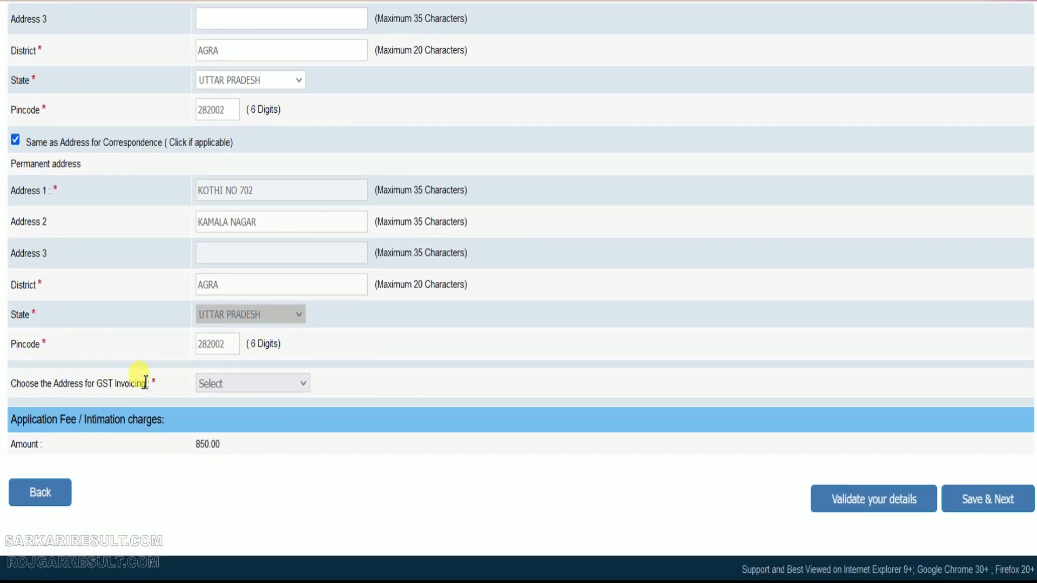
click(238, 384)
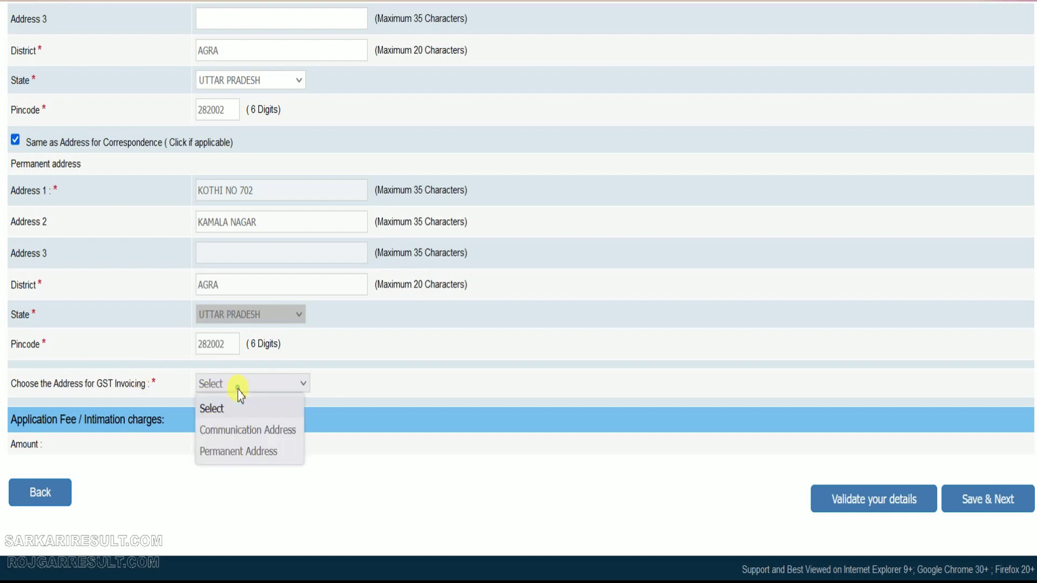
click(236, 452)
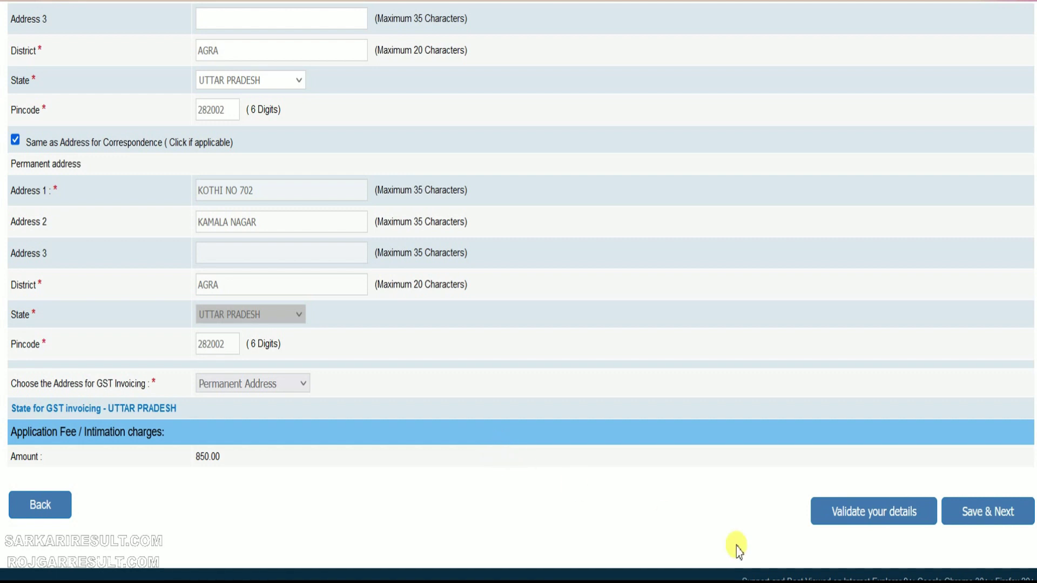
Validate the entered details, acknowledge the success message, and save the page
click(878, 515)
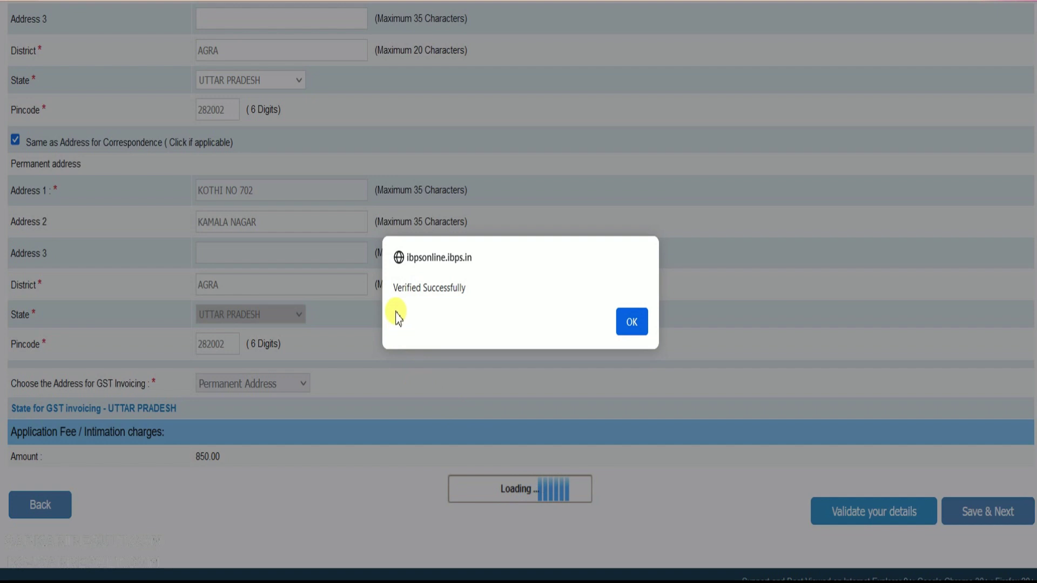
drag(395, 288, 477, 292)
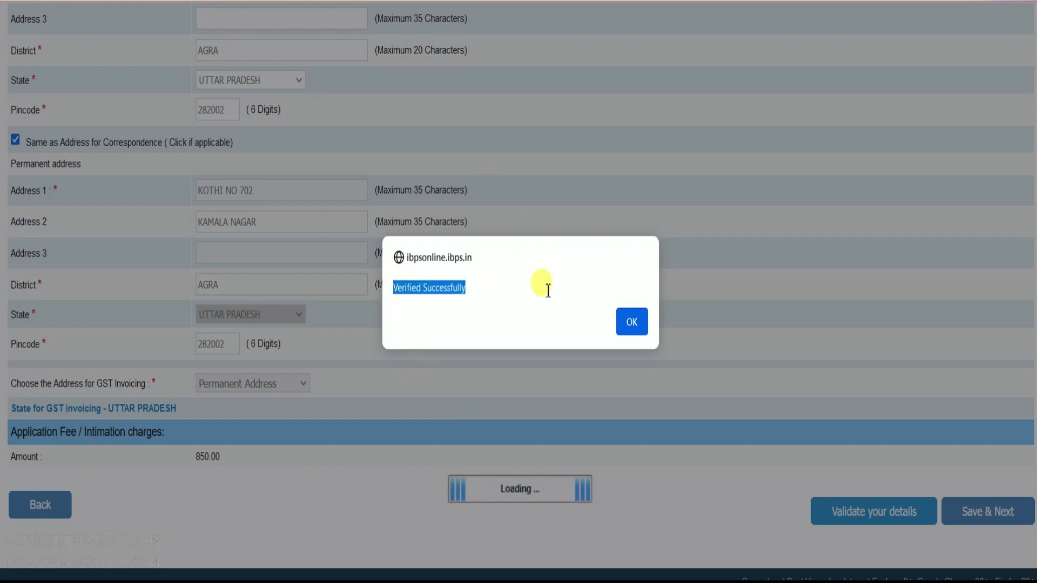
click(629, 326)
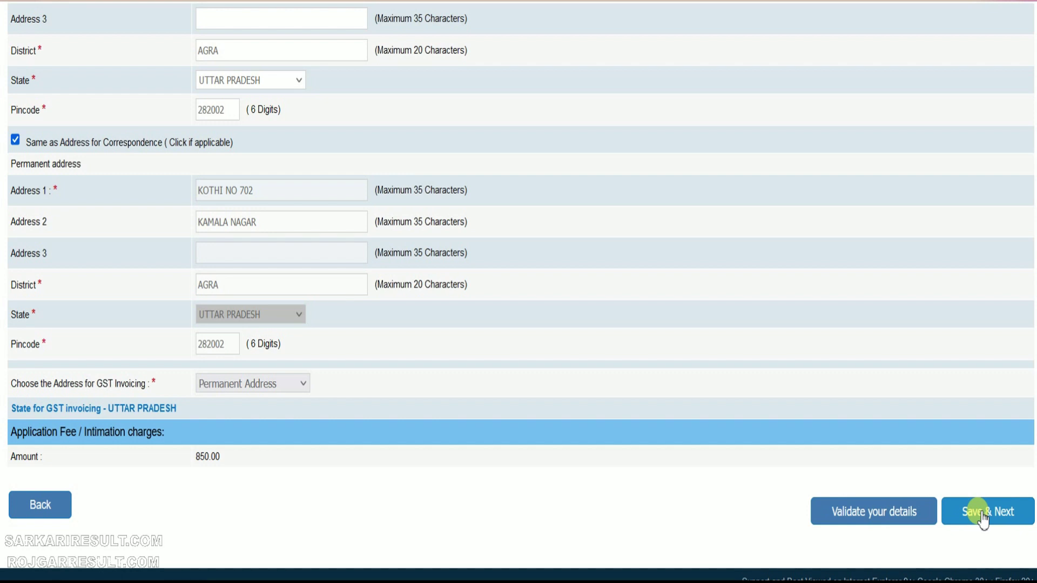
click(982, 516)
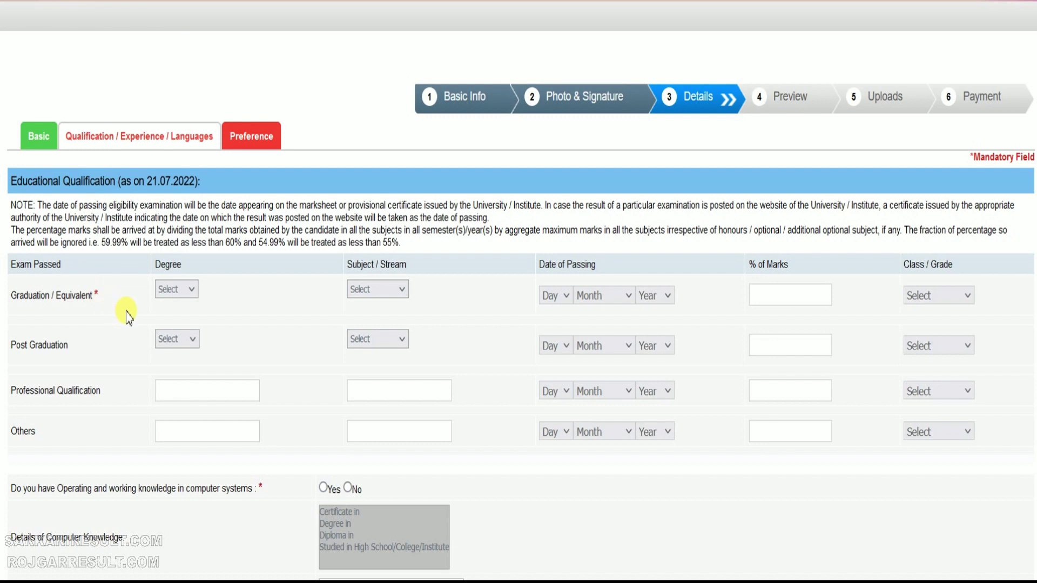
Set the graduation degree to B.Com with Commerce as the subject
click(173, 289)
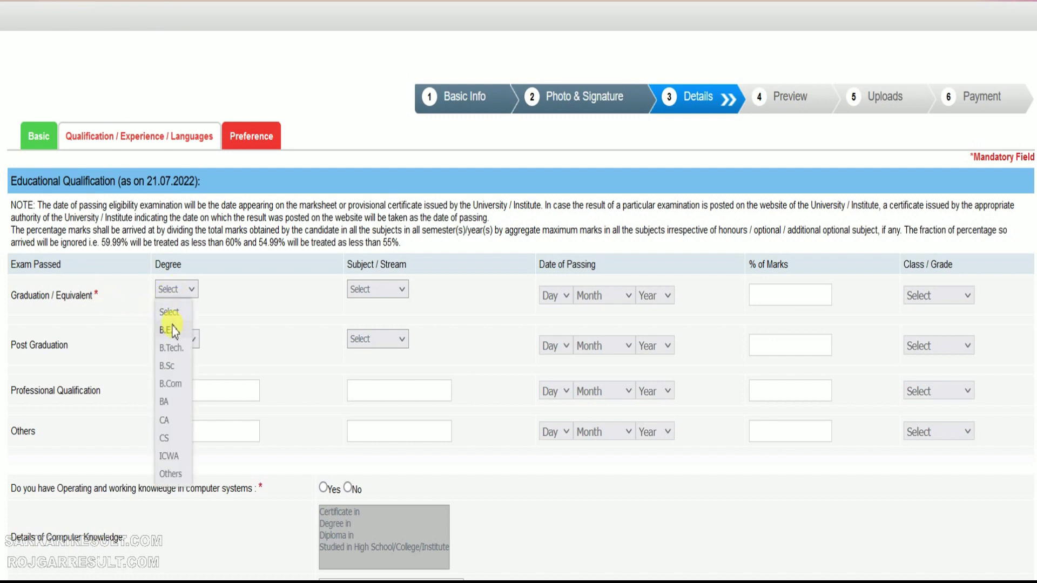
click(171, 383)
click(386, 291)
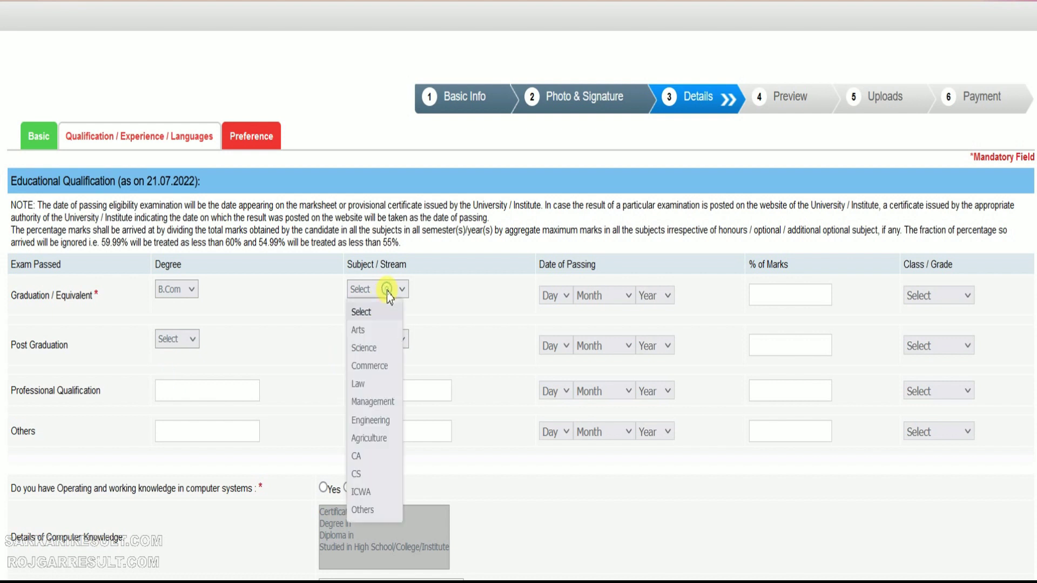
click(370, 366)
Set the graduation passing date to 20 July 2020 and the class to First Class
click(564, 297)
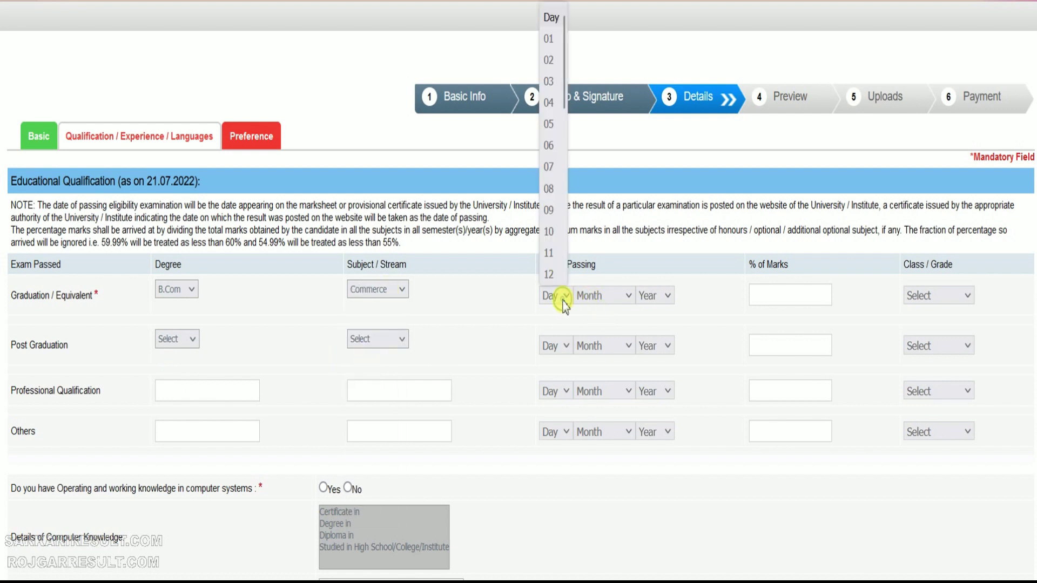
text(20)
key(Return)
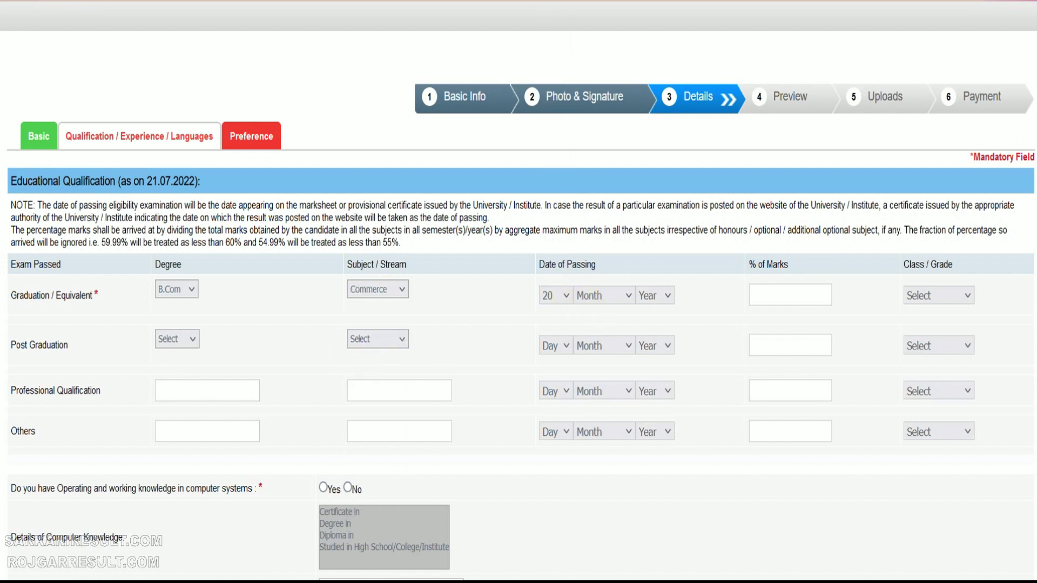
key(Tab)
text(june)
key(Tab)
text(2008)
click(939, 296)
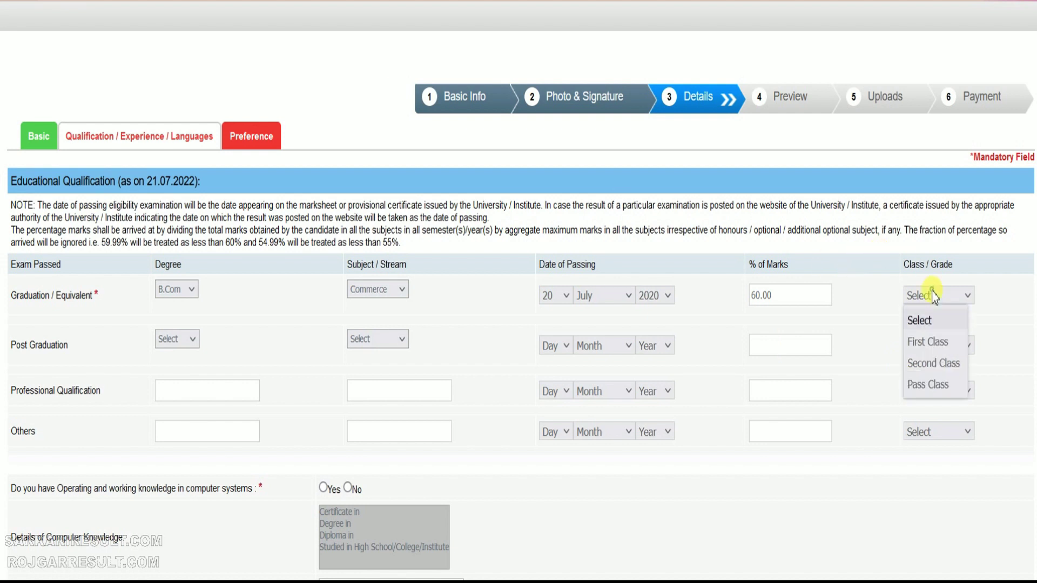
click(915, 348)
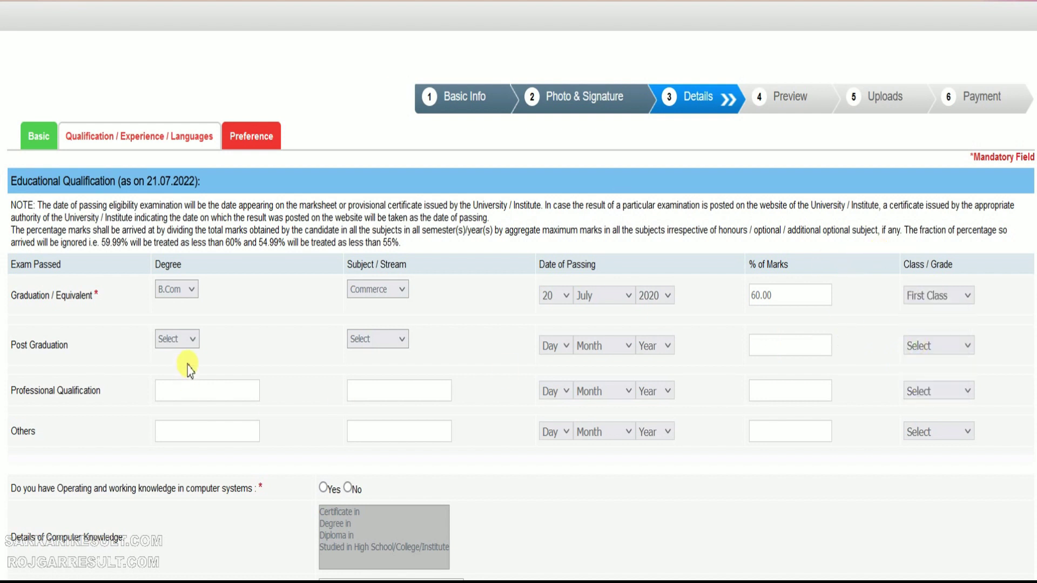
scroll(187, 365, down, 2)
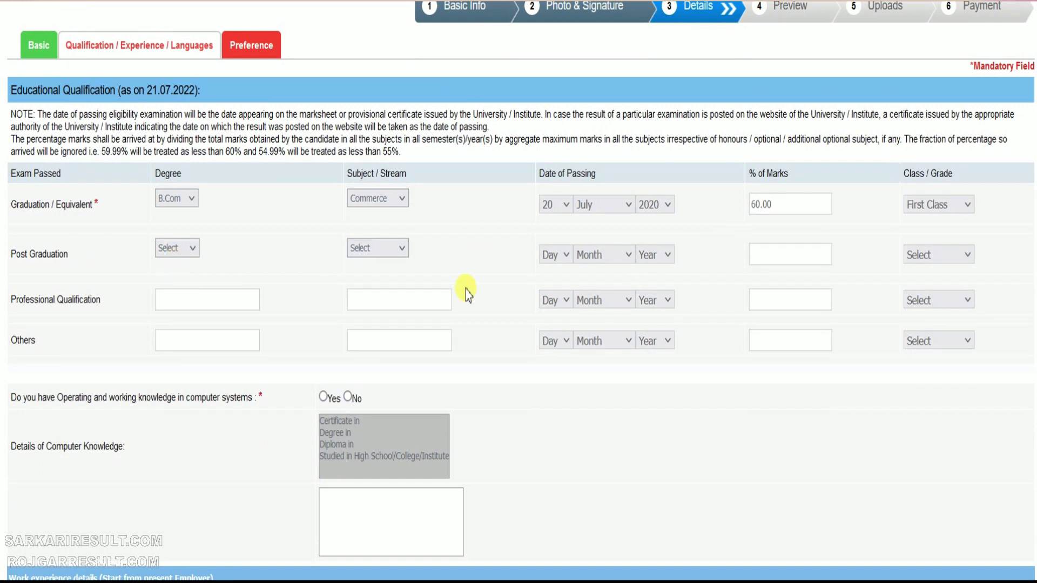
scroll(208, 338, down, 1)
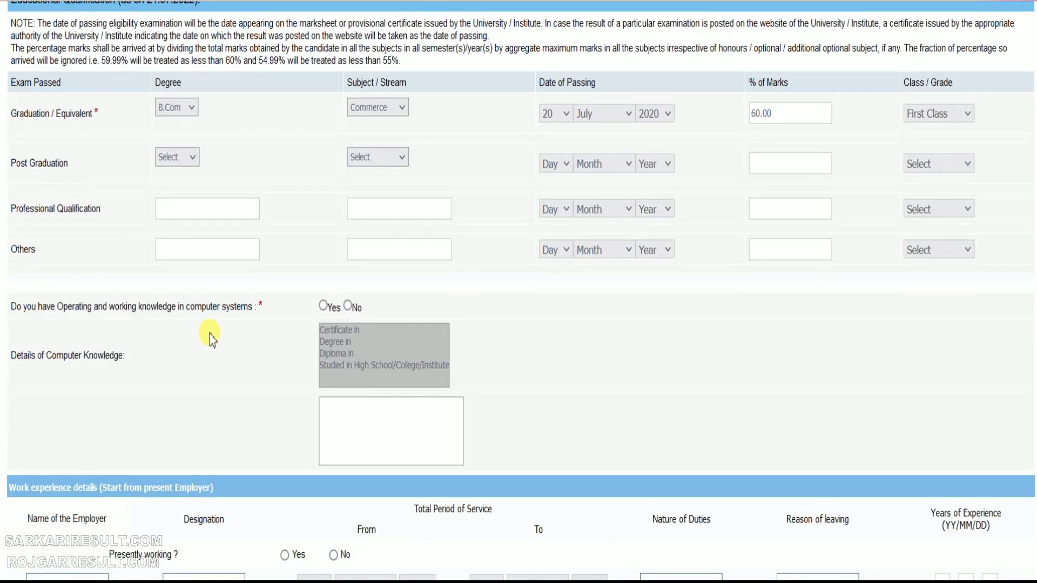
Answer Yes to computer knowledge with a Computer Operations certificate, and No to presently working
click(324, 306)
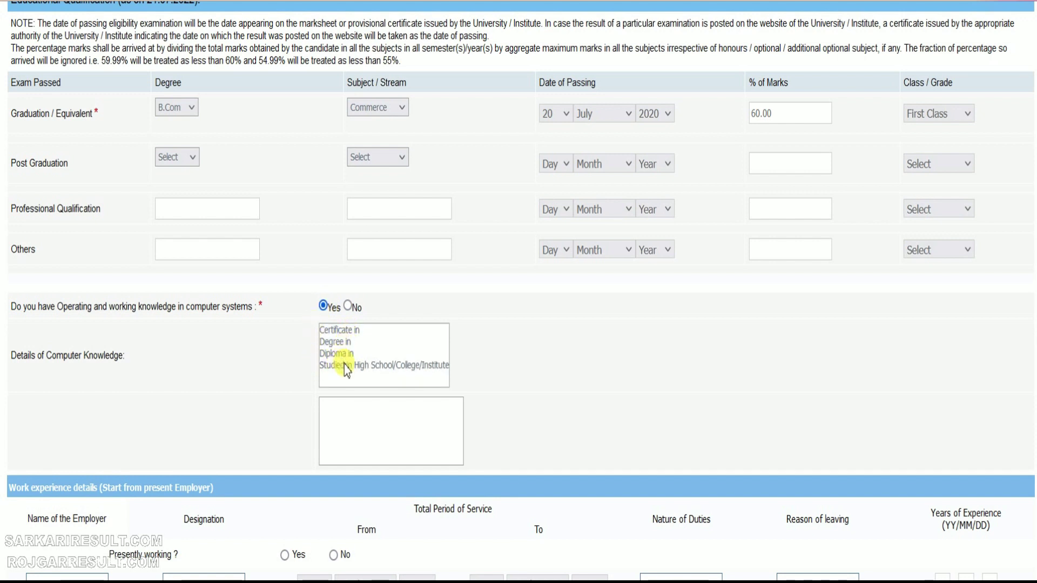
click(348, 329)
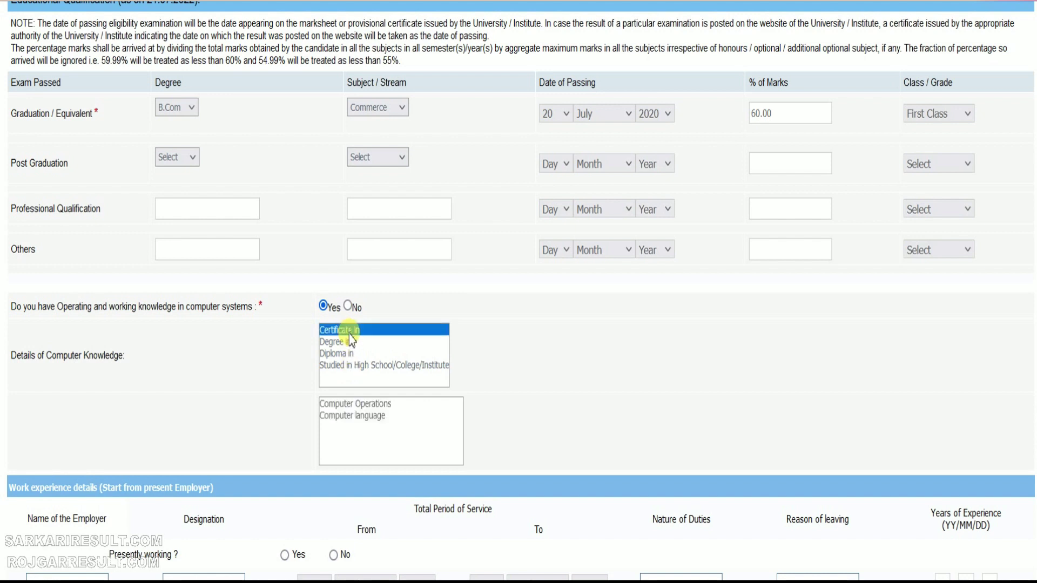
click(376, 406)
scroll(291, 440, down, 2)
scroll(280, 433, down, 3)
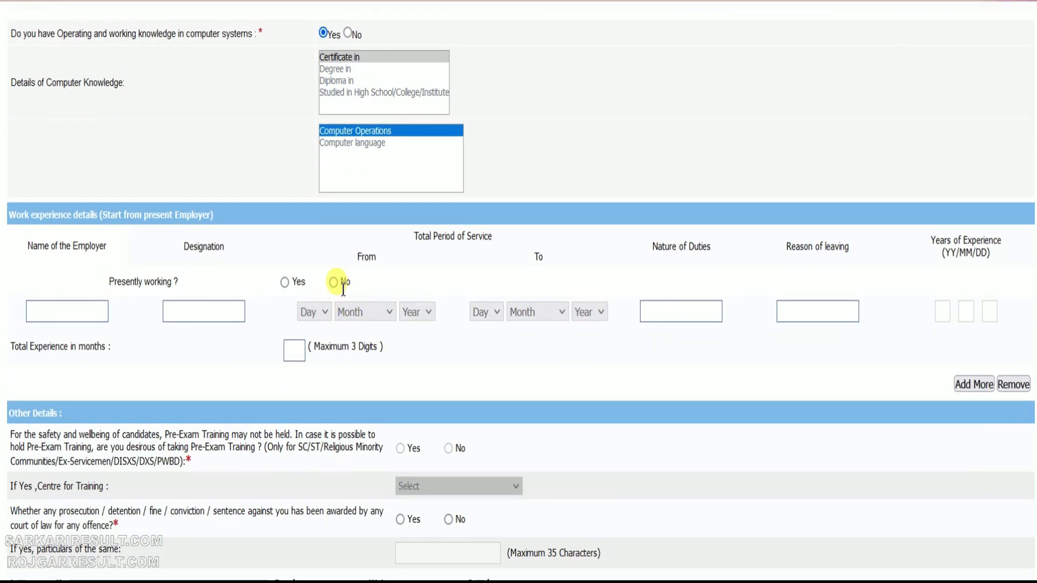
click(334, 283)
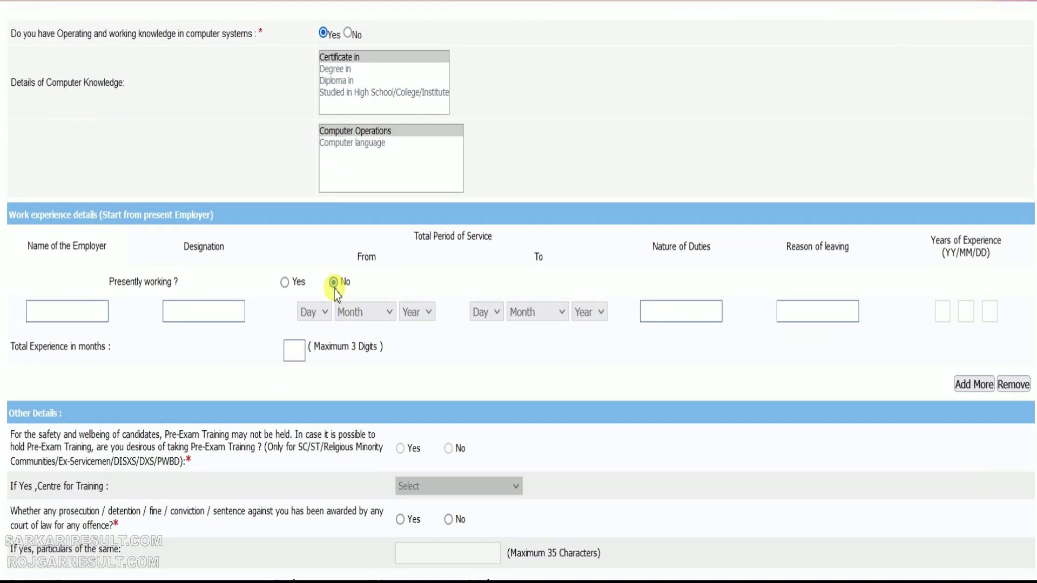
scroll(108, 367, down, 2)
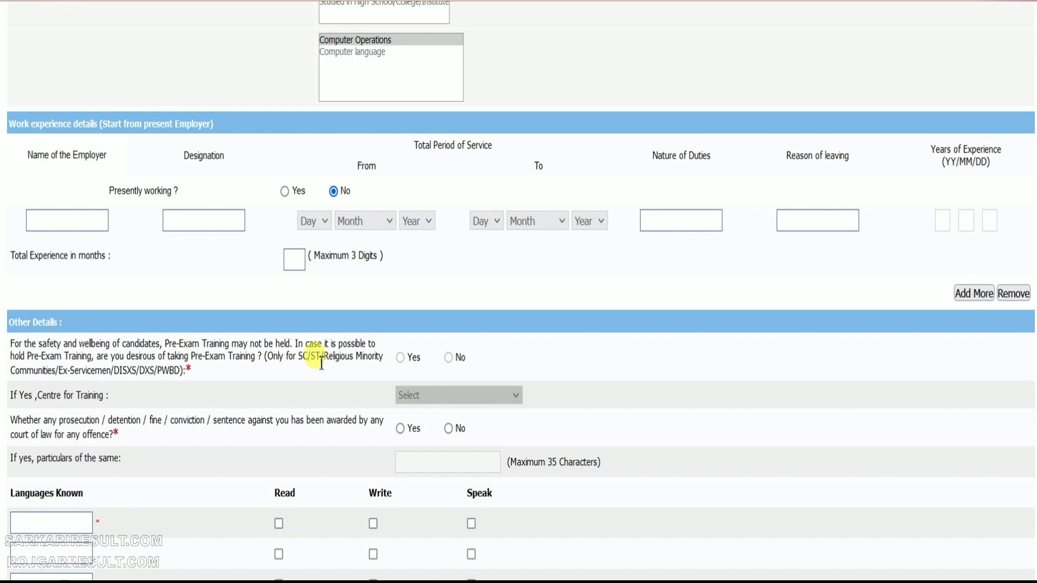
Answer No to the prosecution question and enter HINDI and ENGLISH with read, write and speak ticked
click(183, 372)
scroll(146, 374, down, 3)
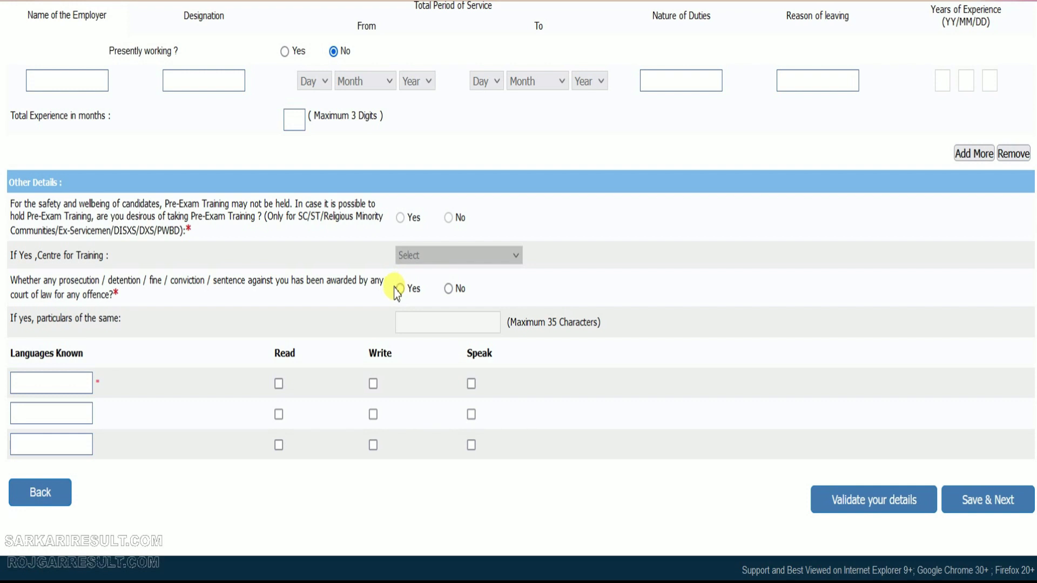
click(448, 289)
click(69, 381)
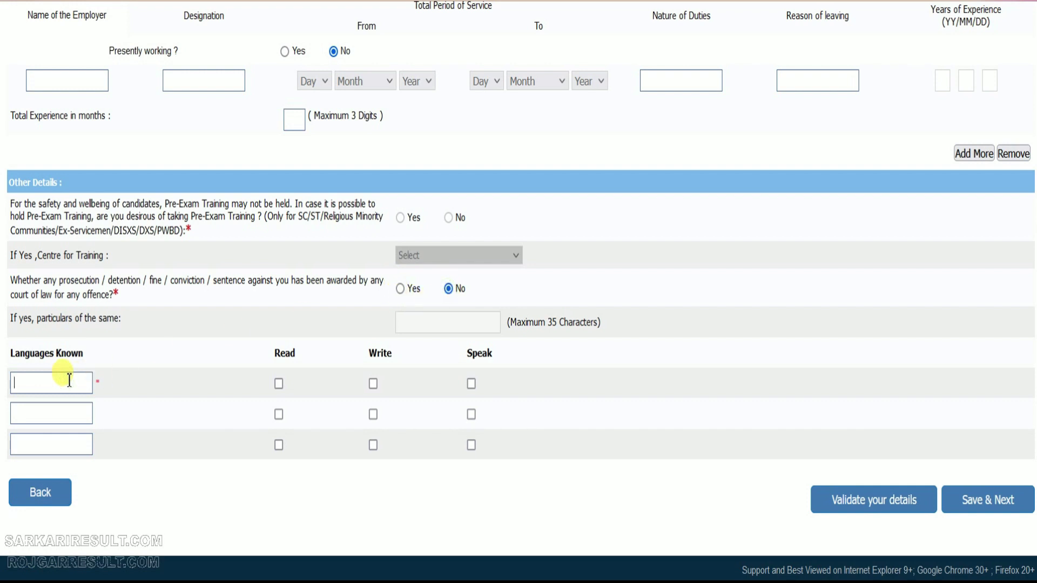
text(HINDI)
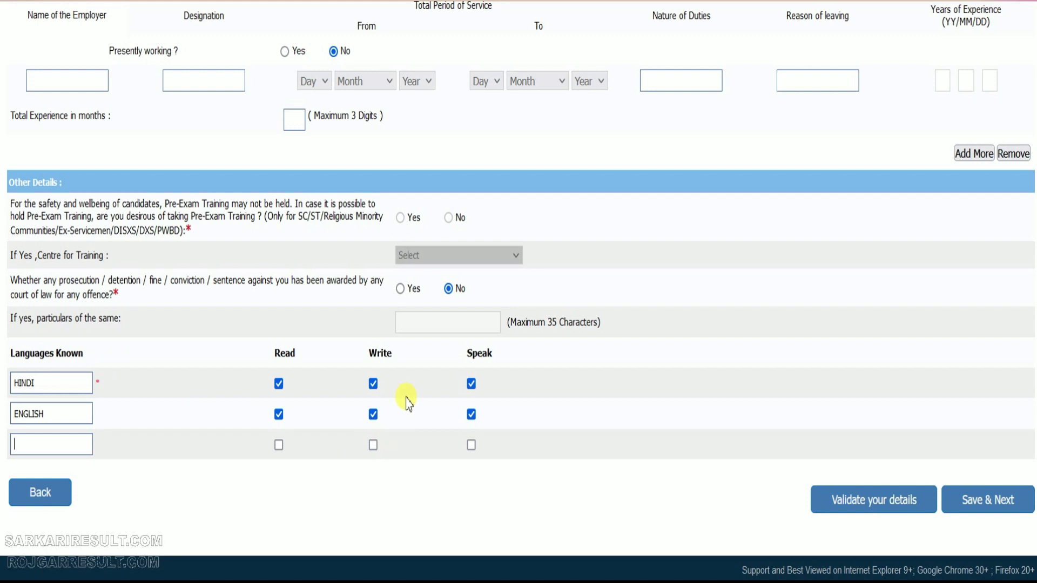
click(51, 448)
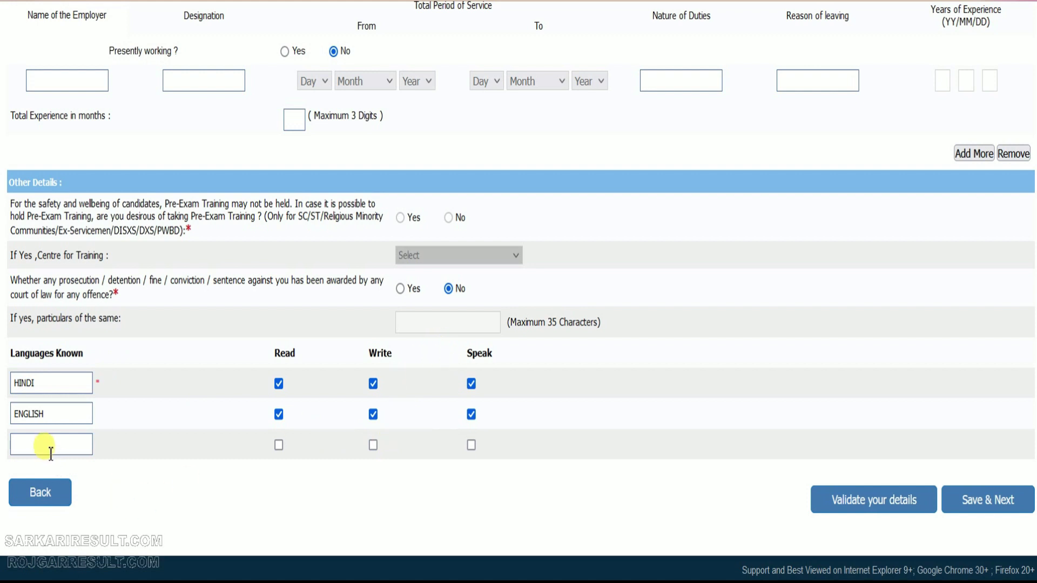
Validate the details, acknowledge the success message, and save to reach the bank Preference tab
click(851, 495)
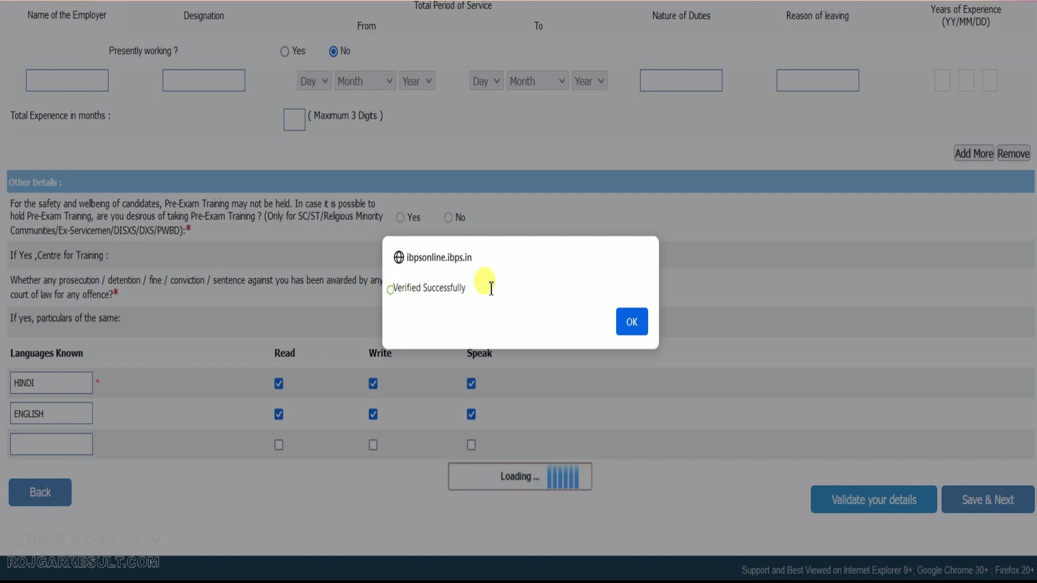
click(641, 327)
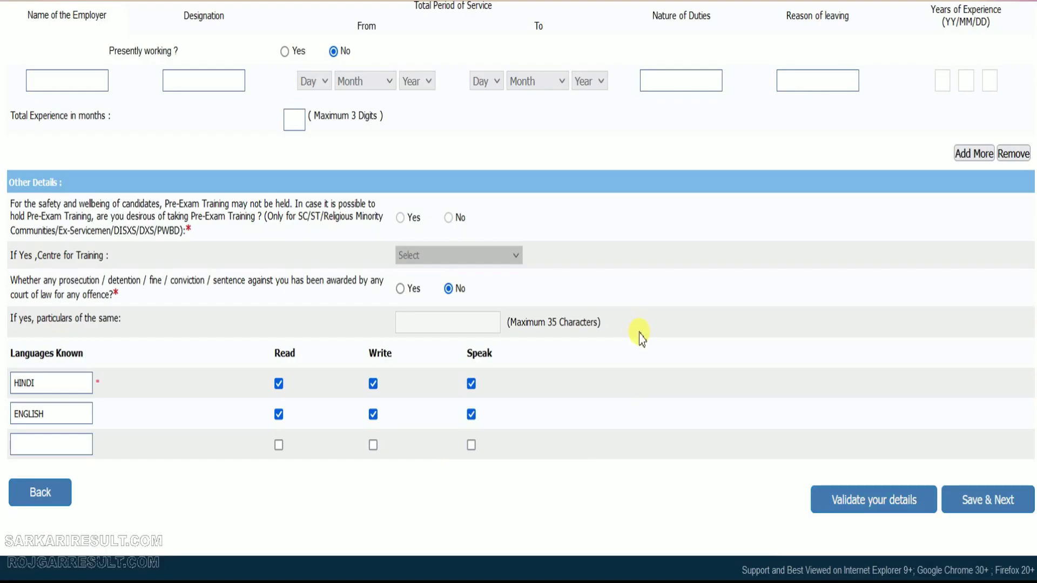
click(972, 500)
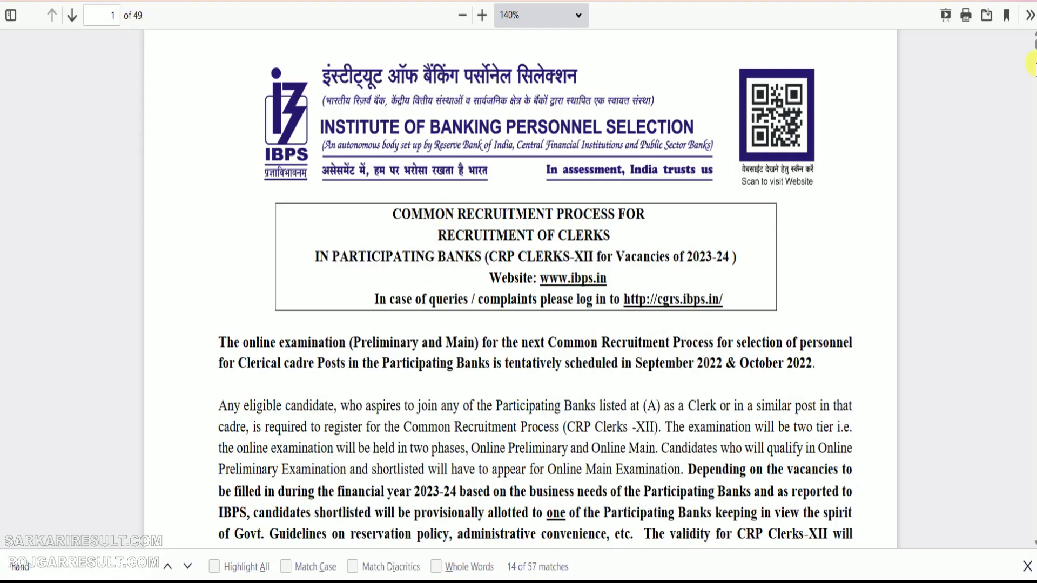
Scroll the notification PDF to the state-wise vacancy tables, checking up to Uttar Pradesh
drag(1033, 46, 1035, 291)
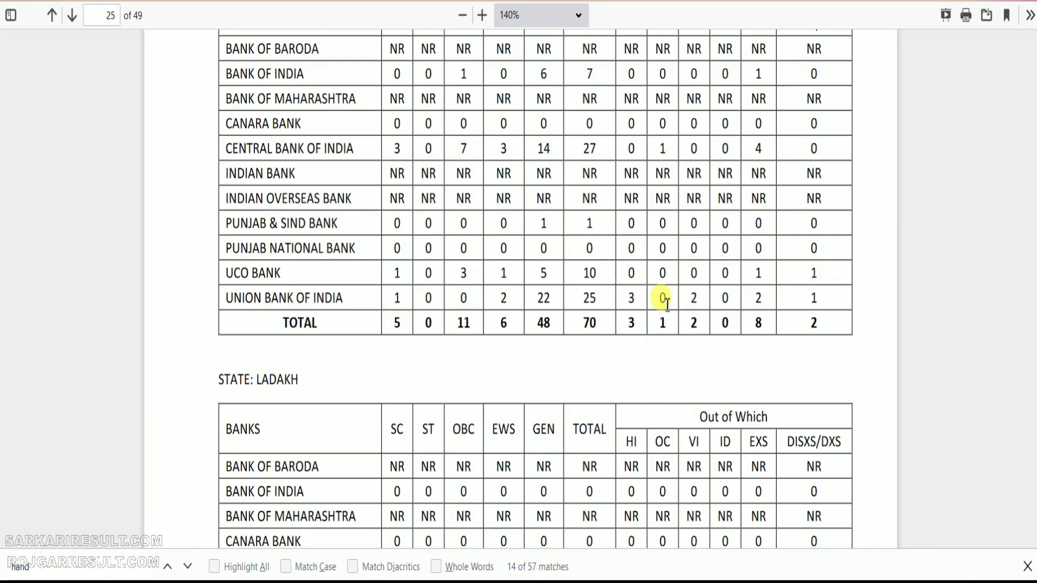
scroll(822, 303, down, 7)
scroll(530, 348, down, 15)
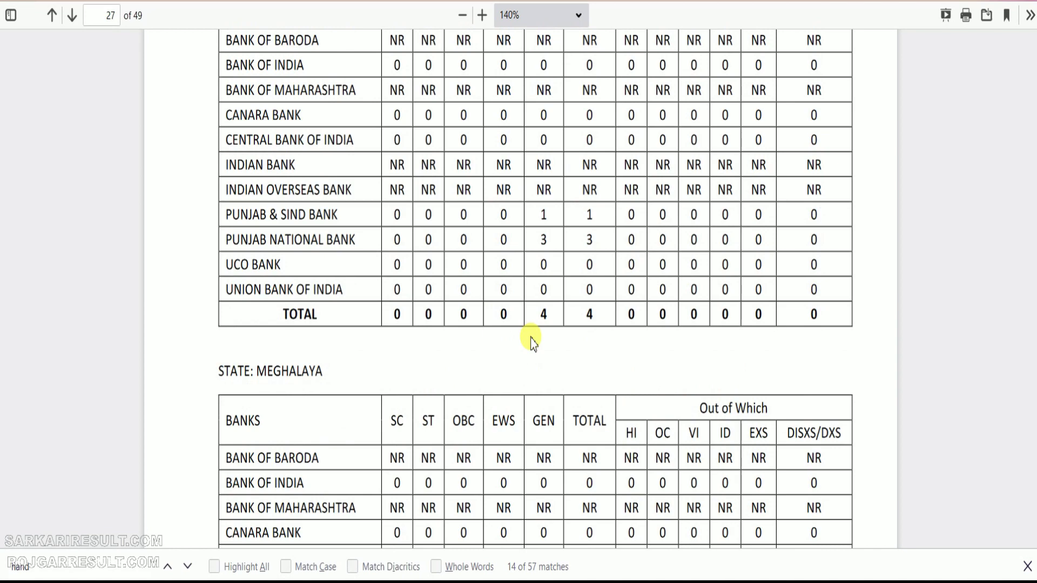
scroll(531, 341, up, 7)
scroll(530, 340, down, 20)
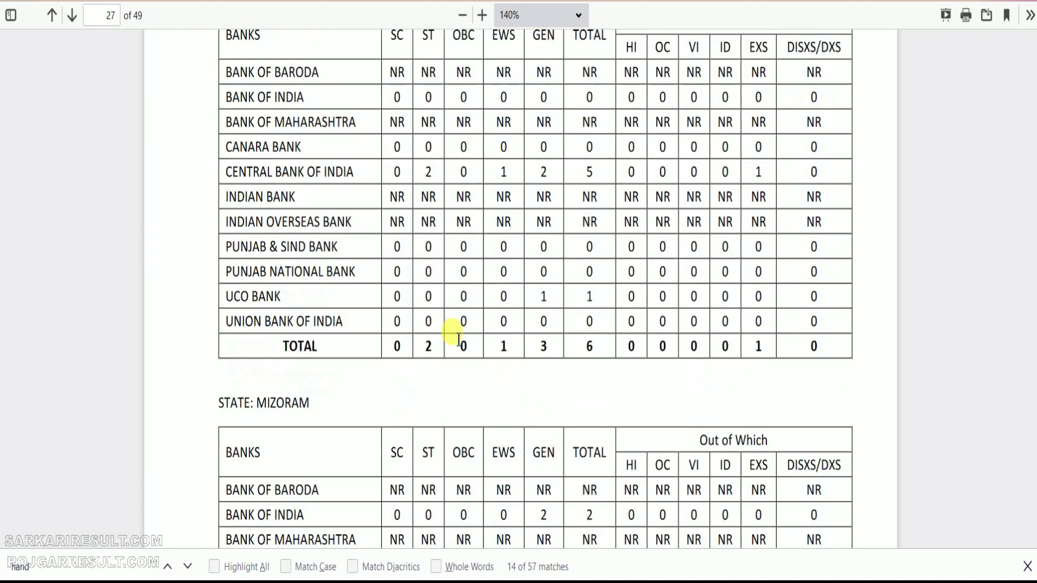
scroll(453, 339, down, 20)
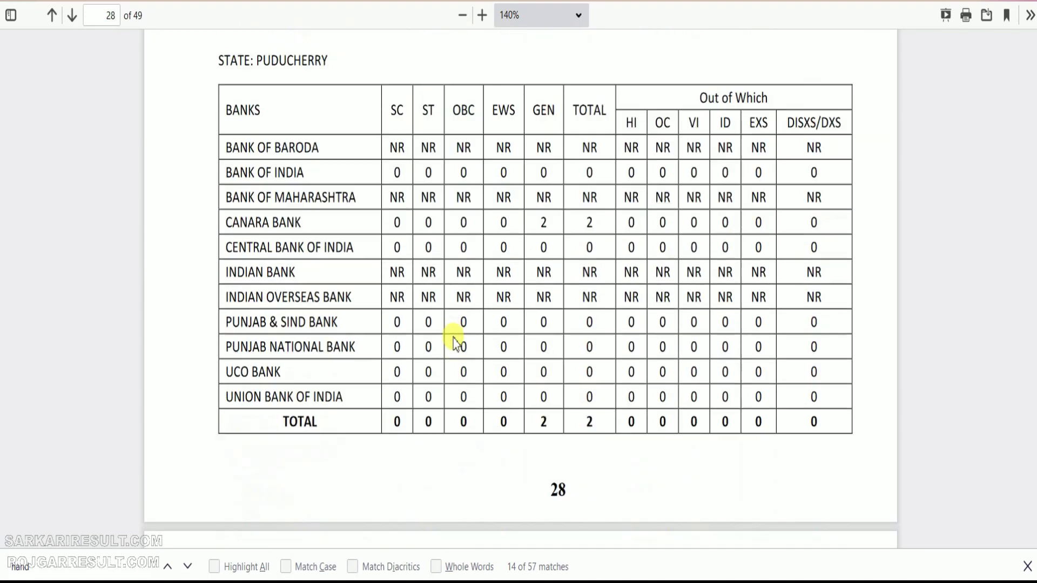
scroll(455, 338, down, 20)
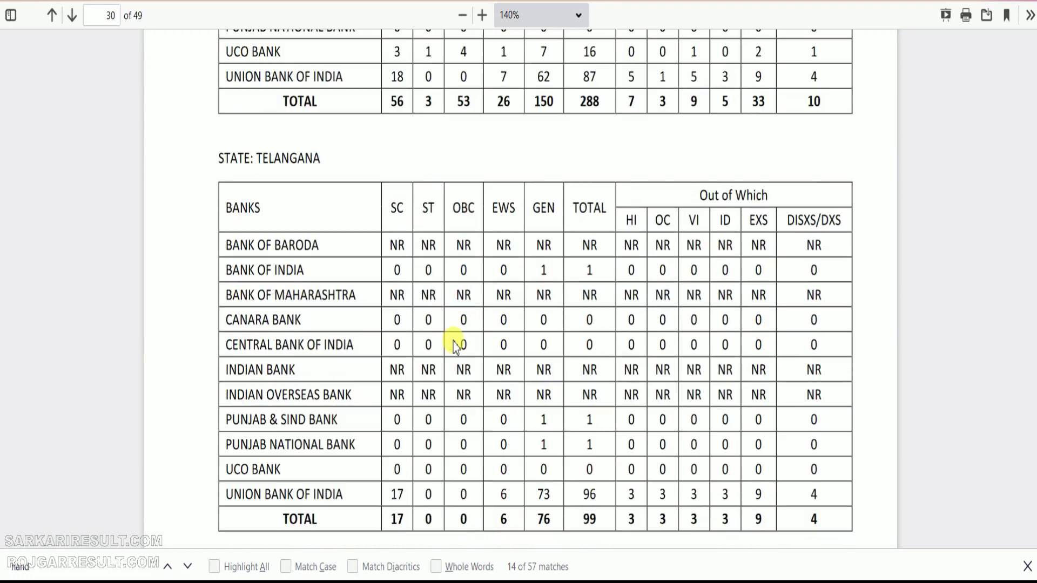
scroll(455, 346, down, 12)
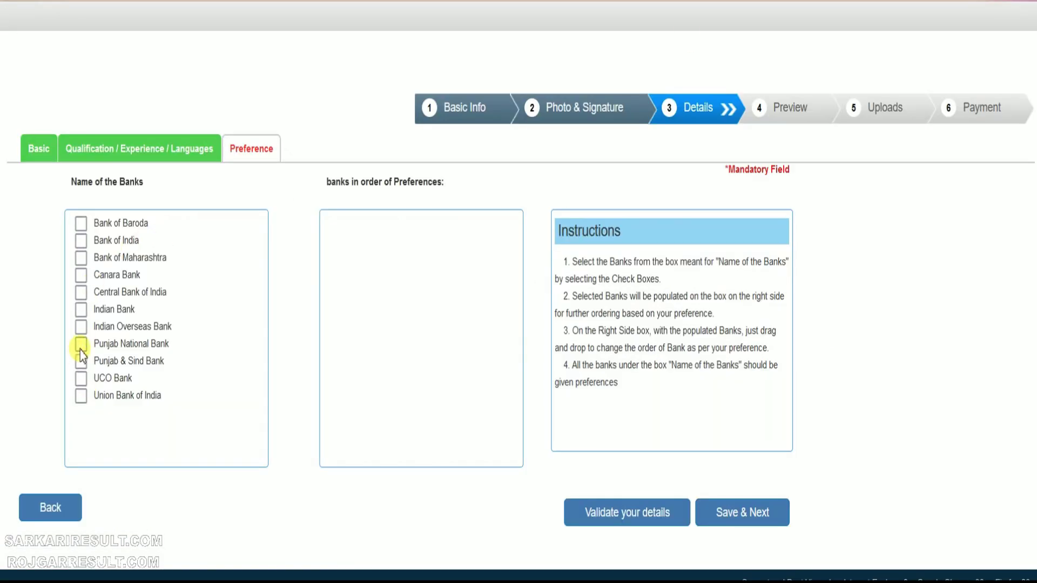
Rank PNB, Central Bank, Union Bank, then Canara, UCO, IOB, Indian, Maharashtra, BOI, Baroda, Punjab & Sind
click(81, 344)
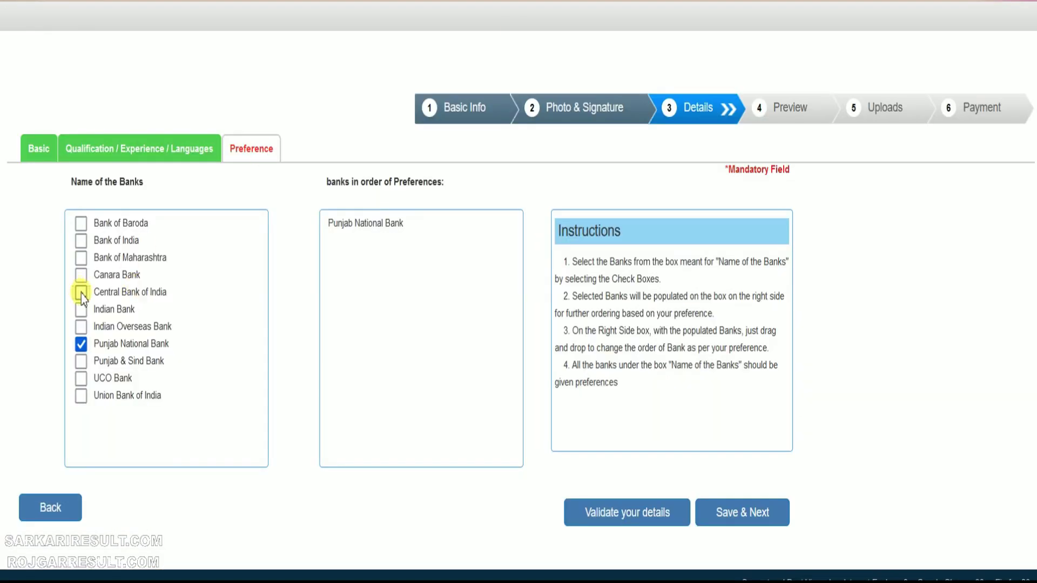
click(81, 293)
click(80, 397)
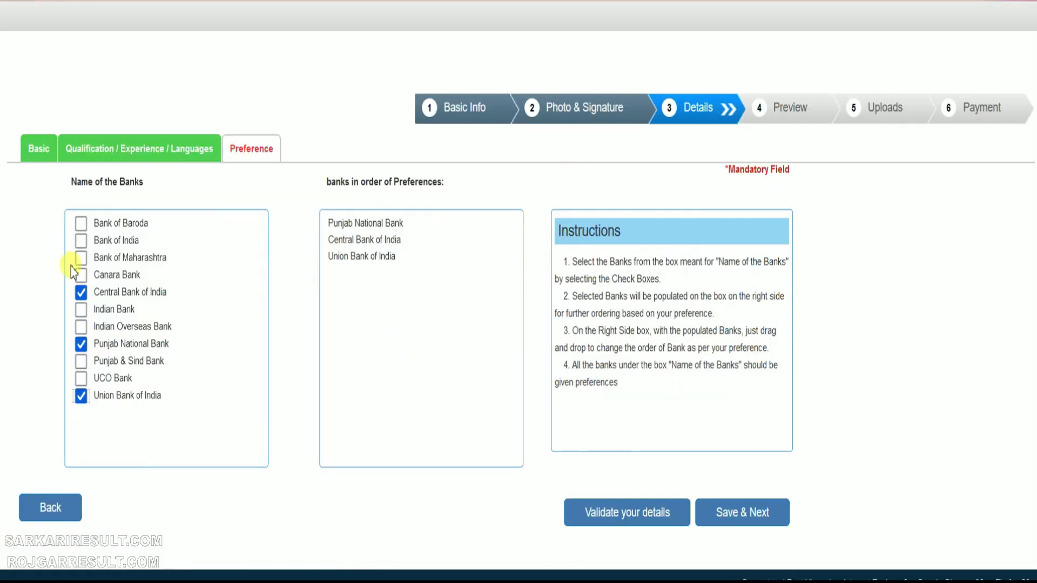
click(81, 276)
click(81, 378)
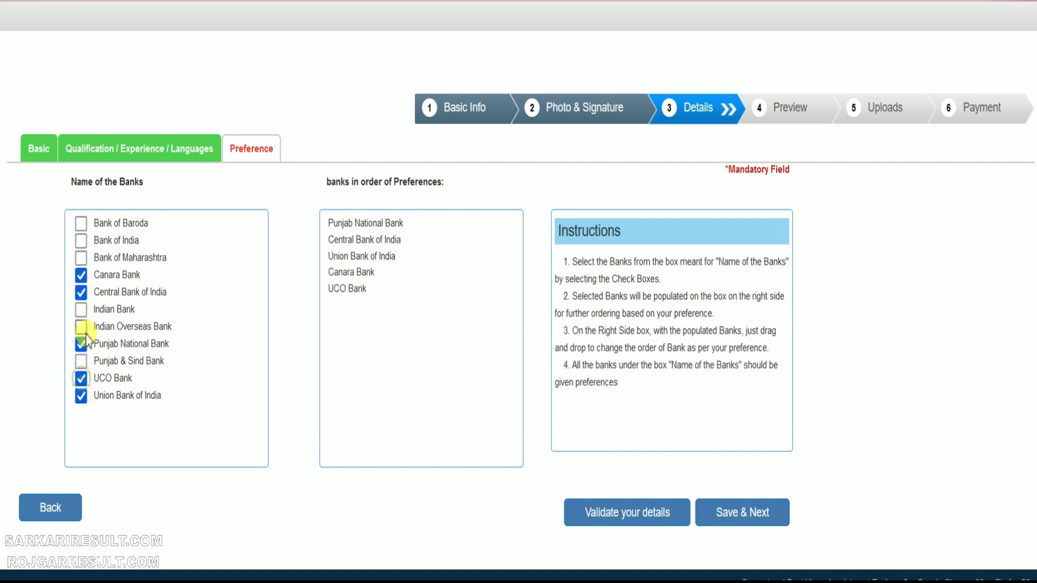
click(81, 327)
click(81, 310)
click(81, 258)
click(81, 240)
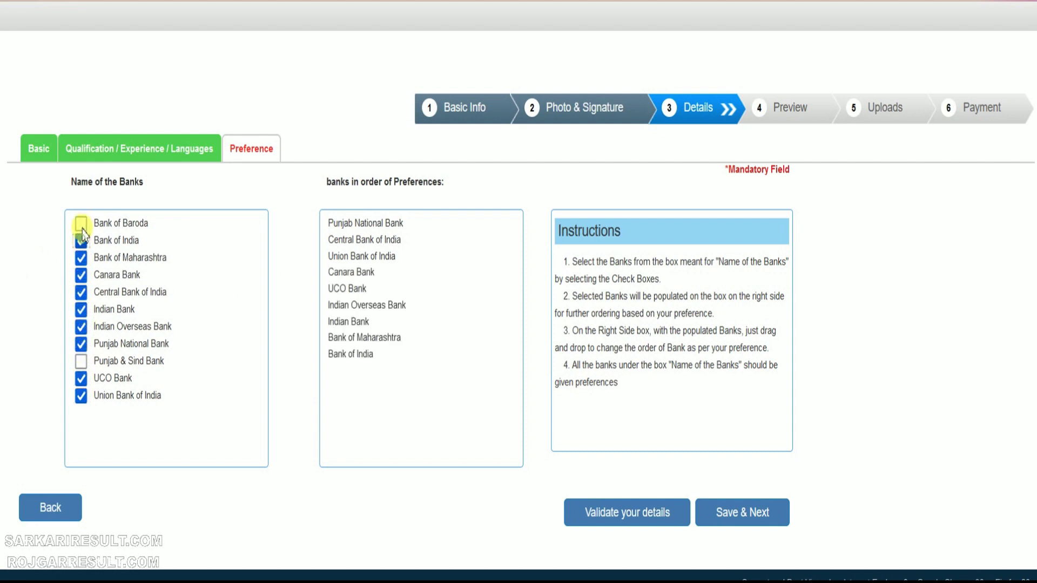
click(81, 223)
click(81, 361)
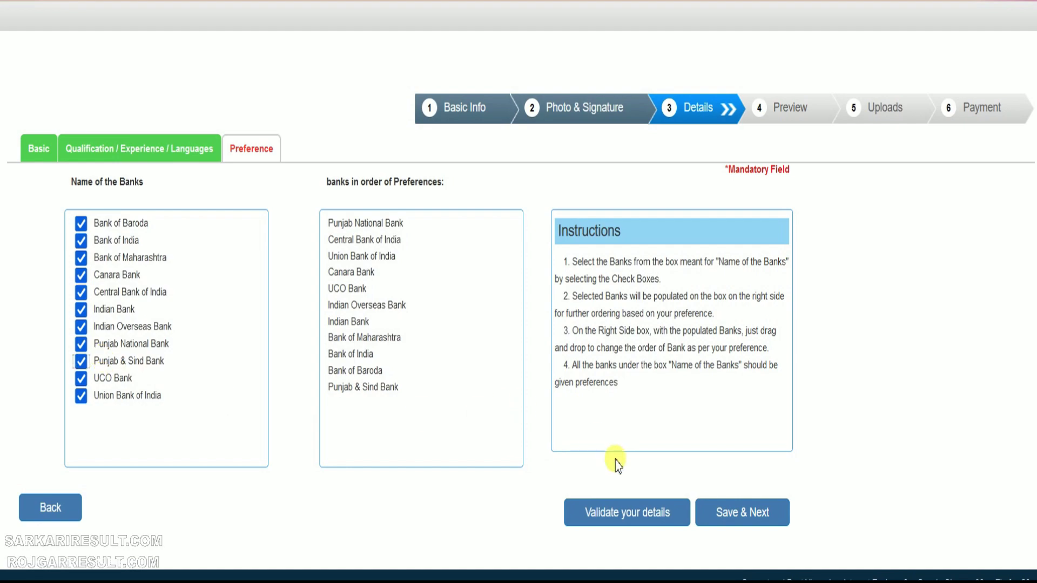
Validate the bank preferences, acknowledge the success message, and save to reach the application preview
click(624, 516)
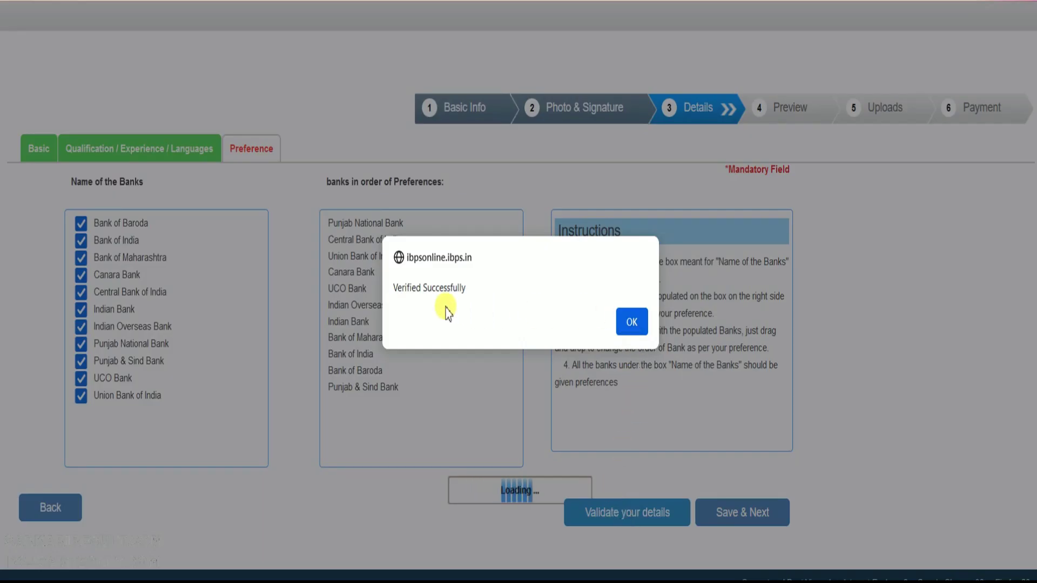
click(631, 322)
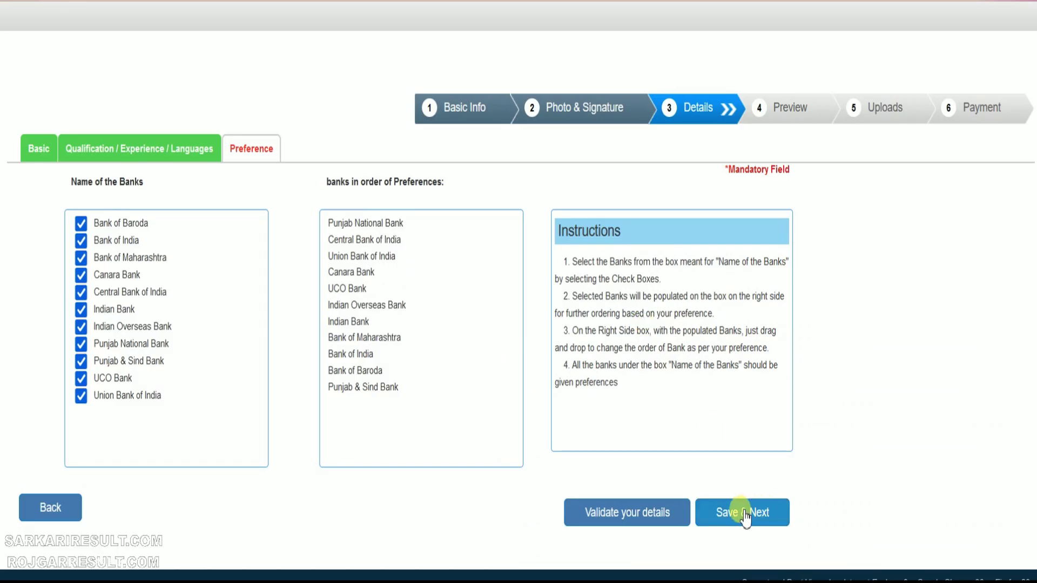
click(743, 512)
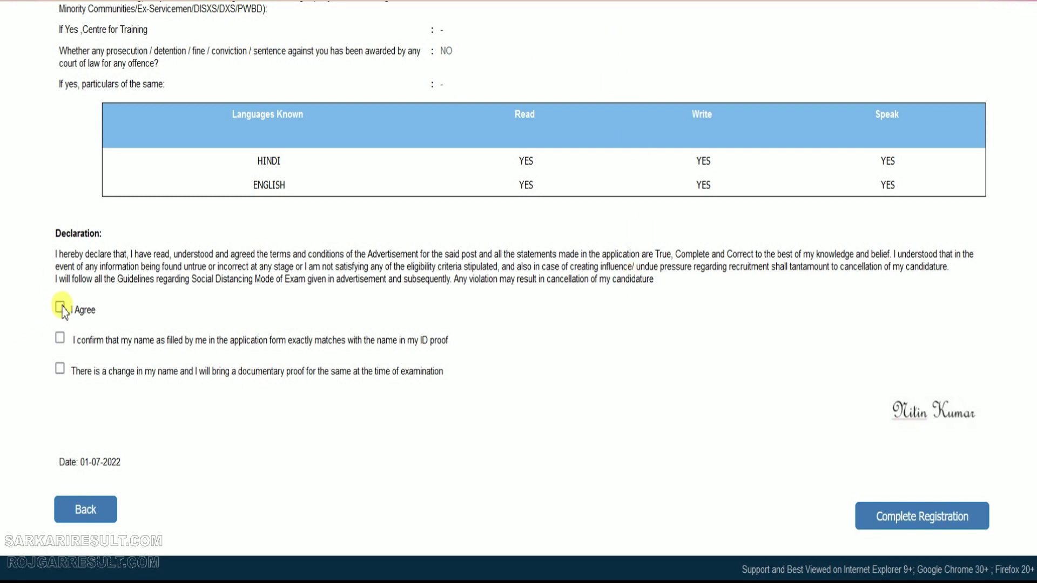
Tick the name-matches-ID-proof confirmation on the declaration dated 01-07-2022
click(60, 338)
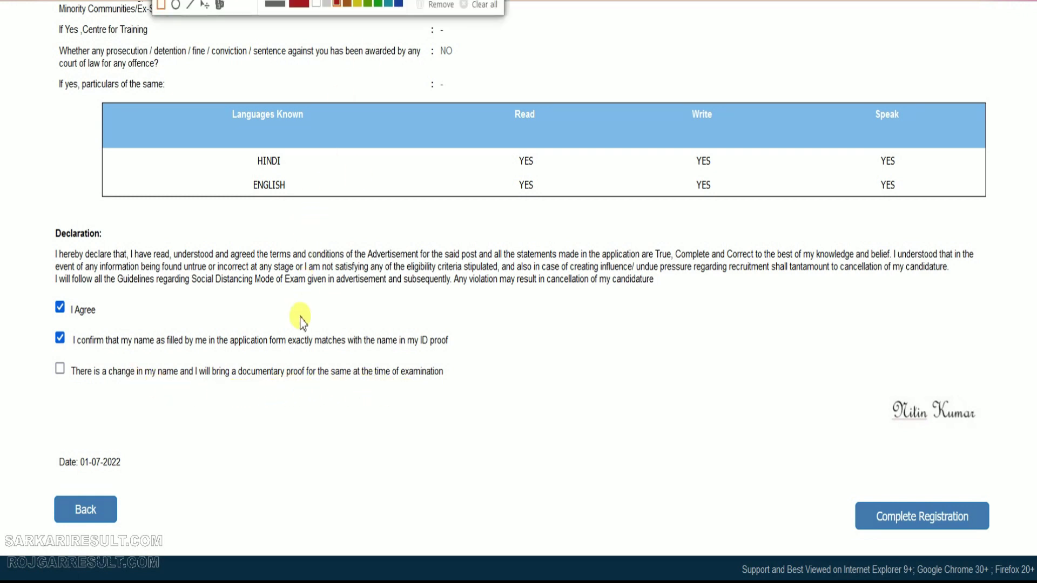
drag(28, 482, 147, 544)
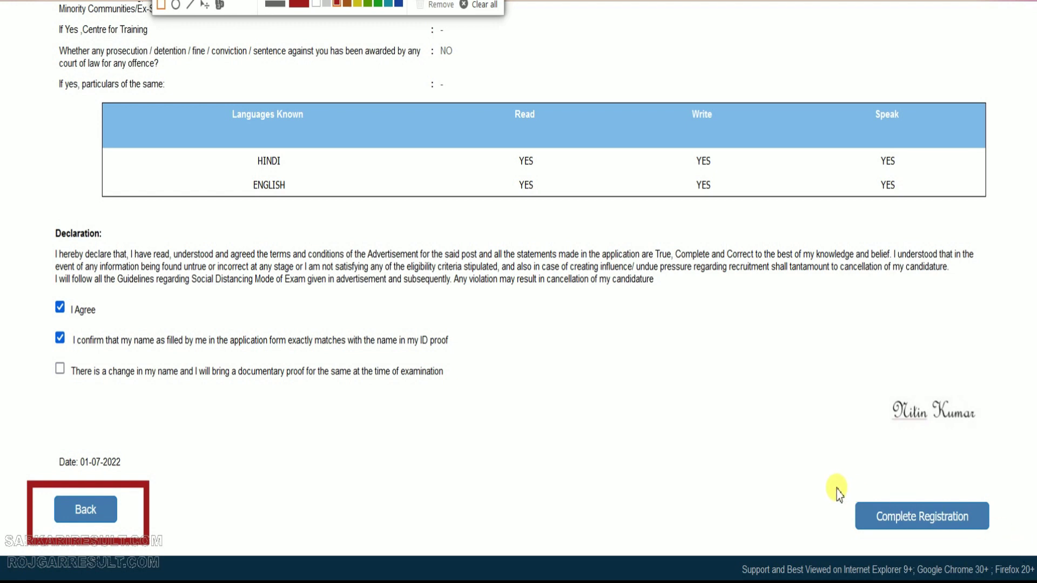
mouse_move(835, 484)
mouse_down()
mouse_move(1021, 552)
mouse_move(1006, 550)
mouse_up()
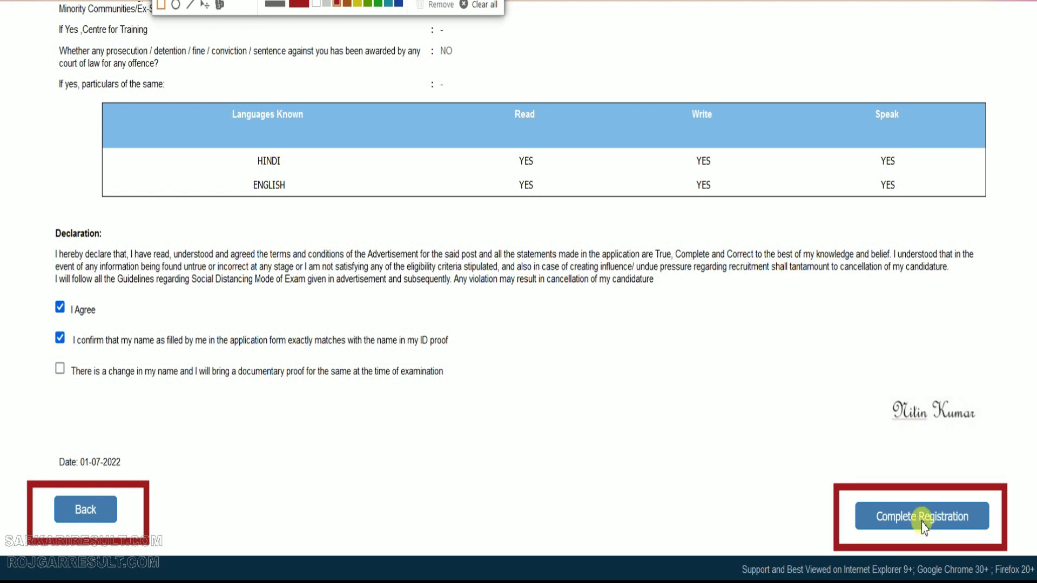